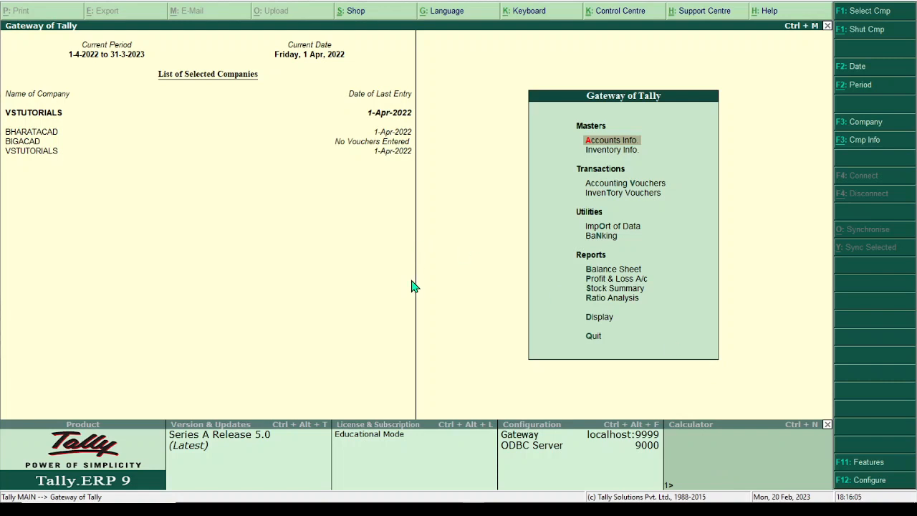
Create a single stock group named Hardware under Primary, leaving the option to add item quantities at No
left_click(608, 153)
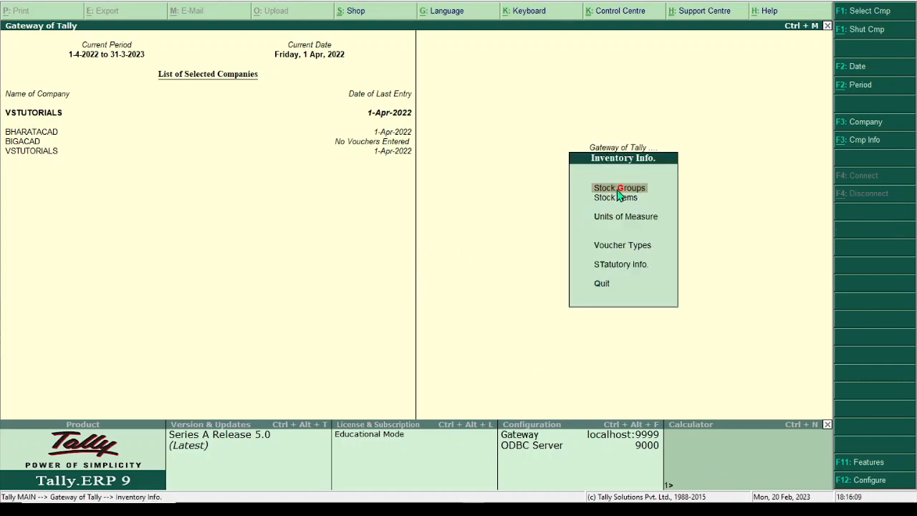
left_click(618, 189)
left_click(597, 204)
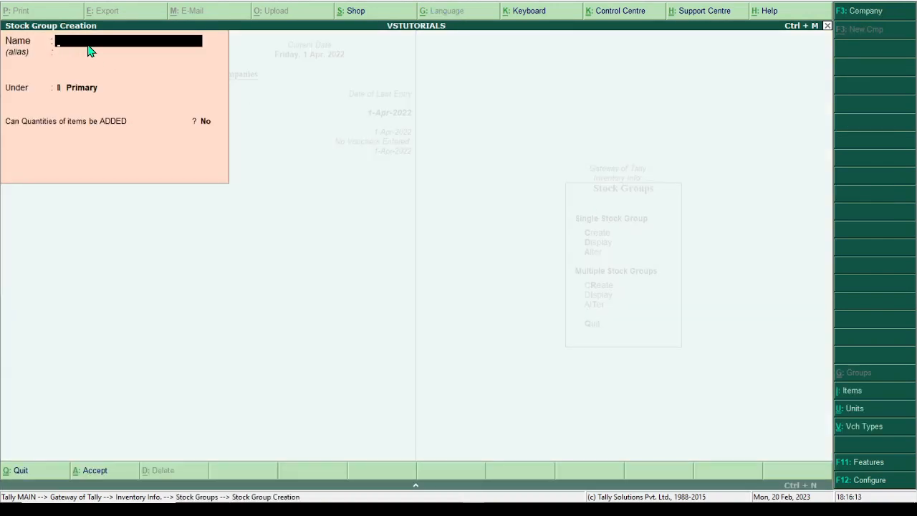
type("Hardware")
key("Return")
key("Return")
key("Return")
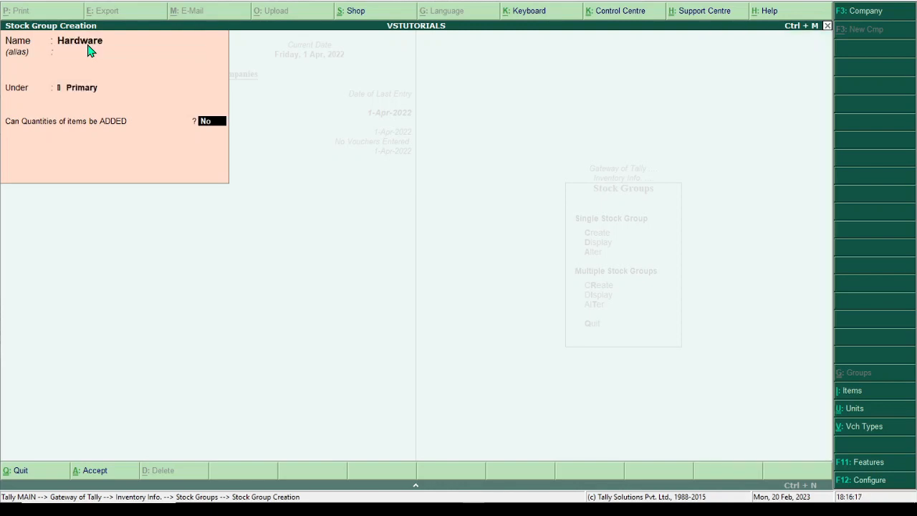
key("Return")
key("Return")
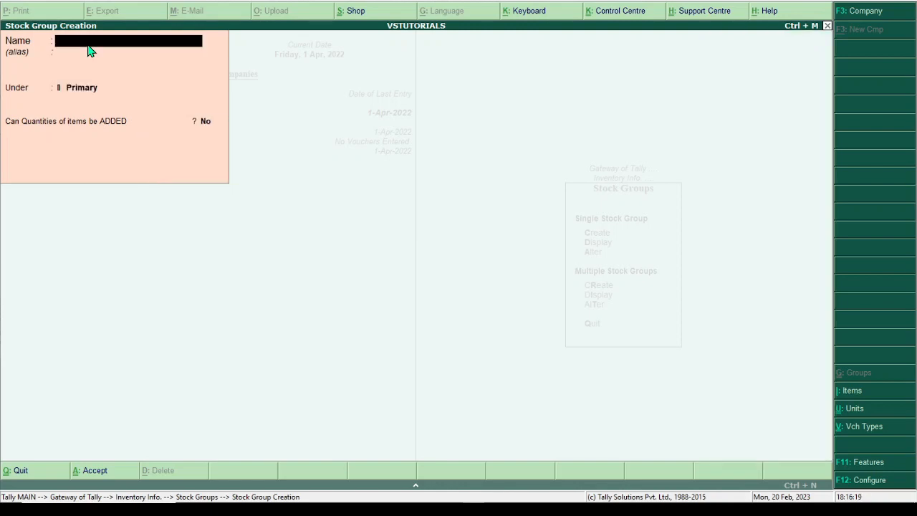
key("Escape")
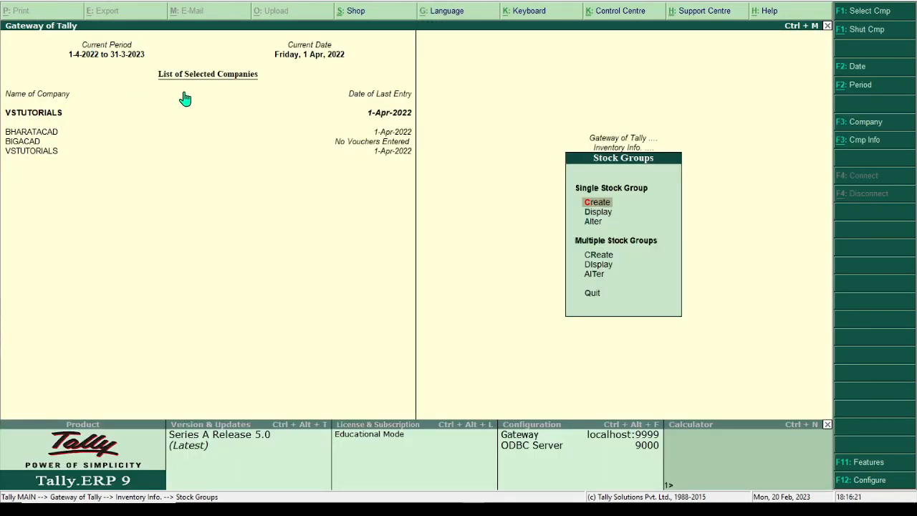
Check the list of existing stock groups available for alteration and return to the inventory masters
key("Down")
key("Return")
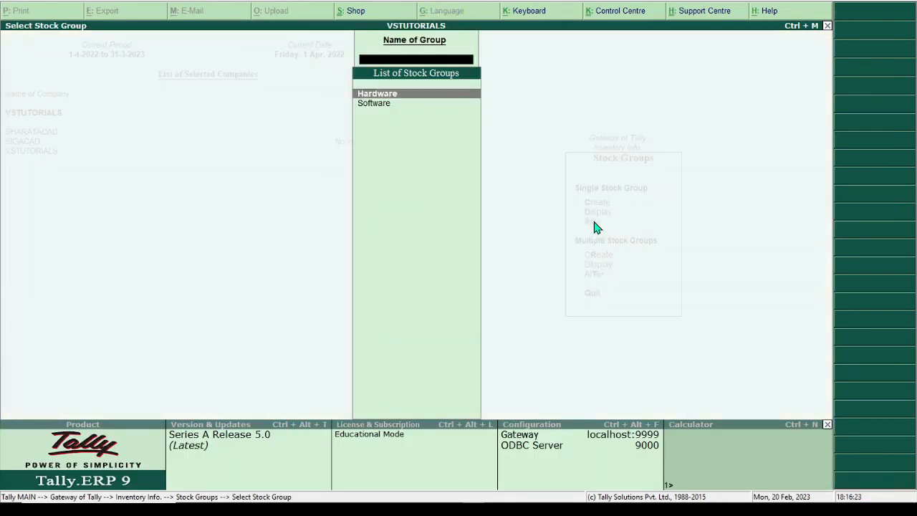
key("Escape")
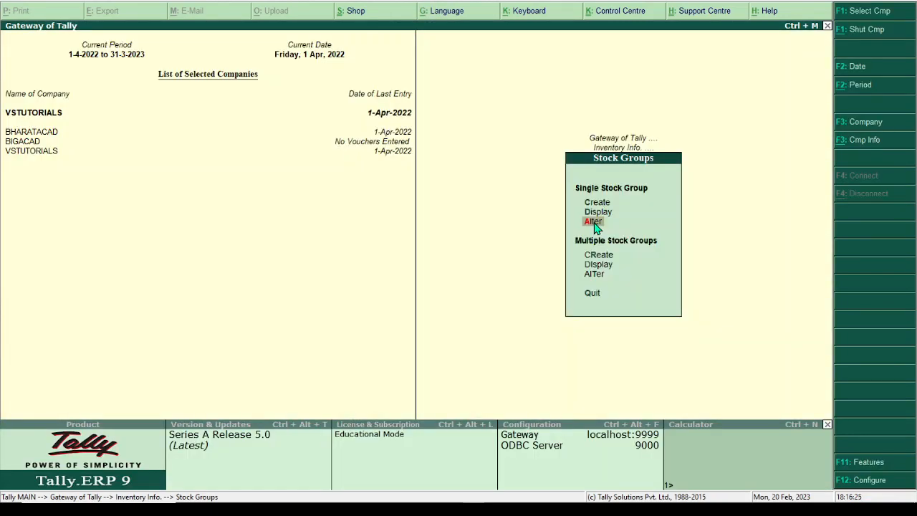
key("Escape")
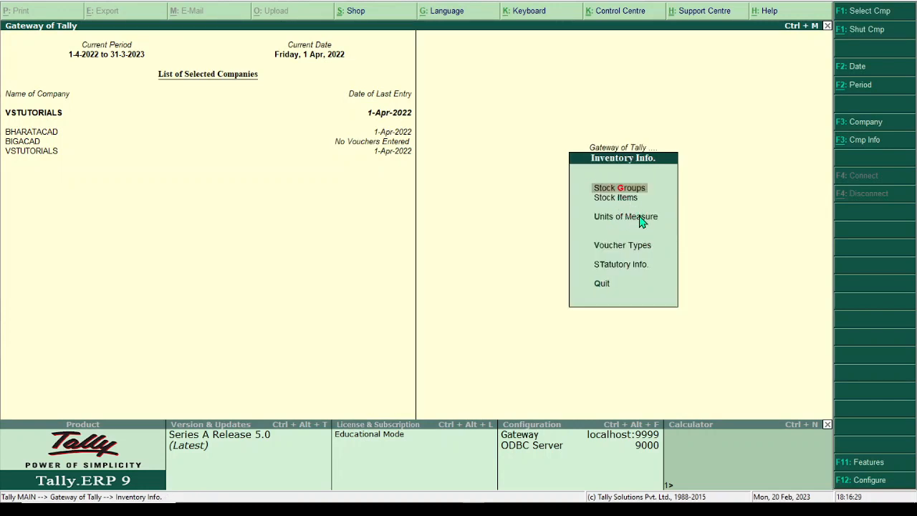
Try to create a simple unit of measure with the symbol pcs
left_click(640, 218)
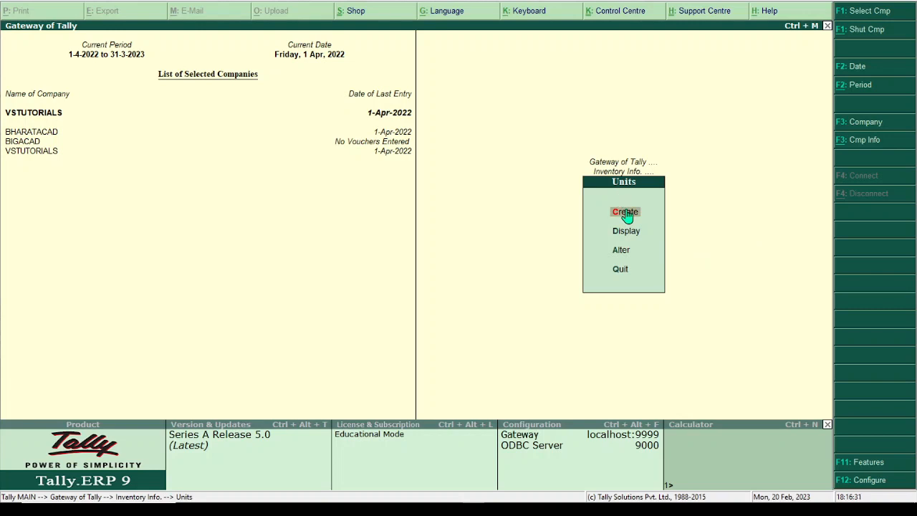
left_click(627, 214)
type("pcs")
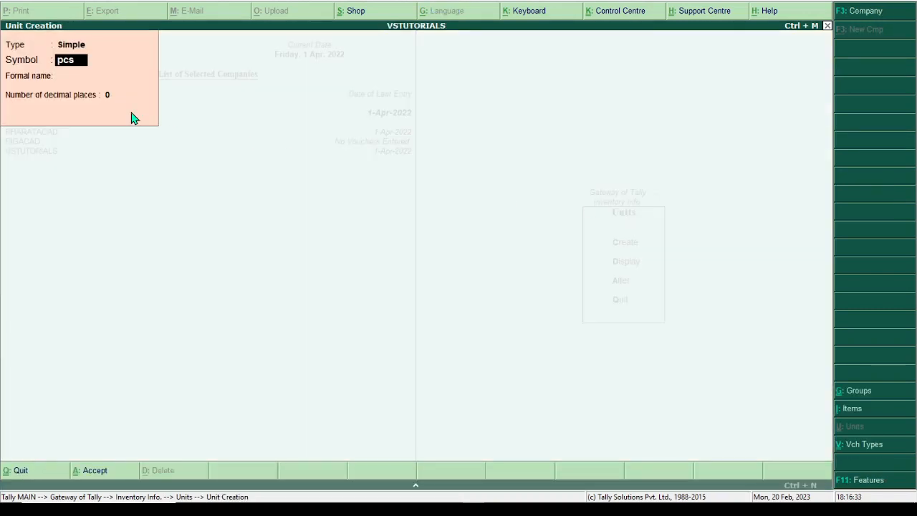
key("Return")
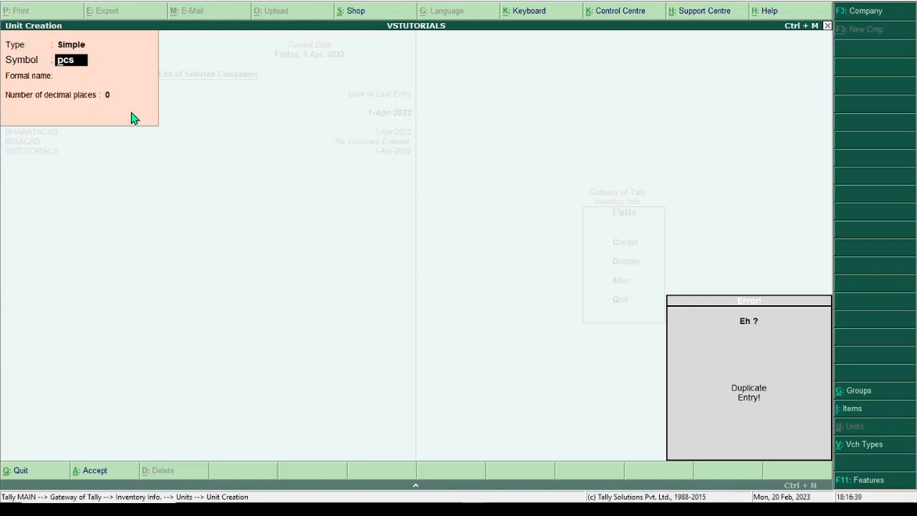
key("Escape")
key("Escape")
key("Return")
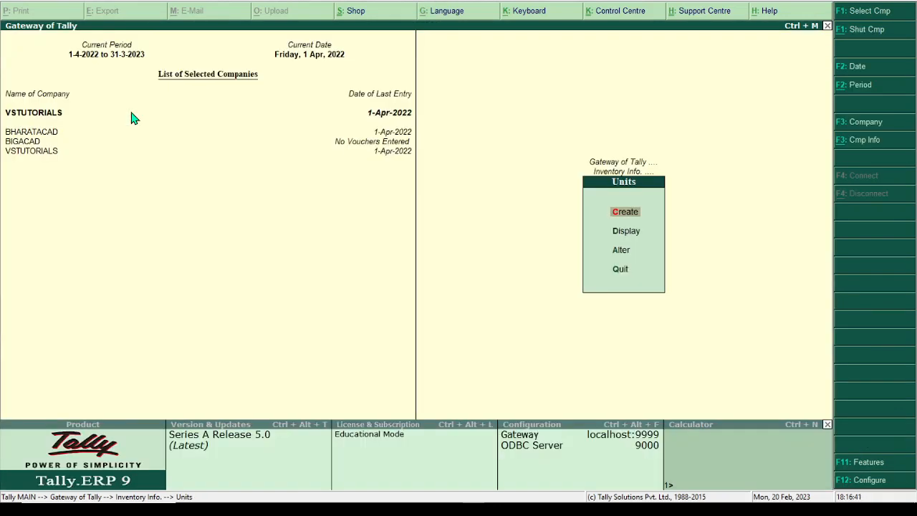
key("Escape")
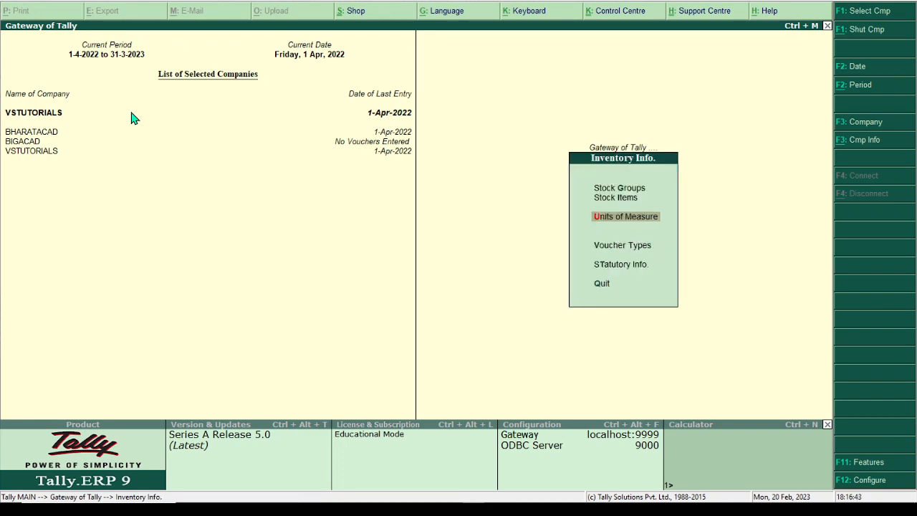
Create a single stock item named Desktop under the Hardware group, with pcs as its unit and no opening balance
key("Up")
key("Return")
key("Return")
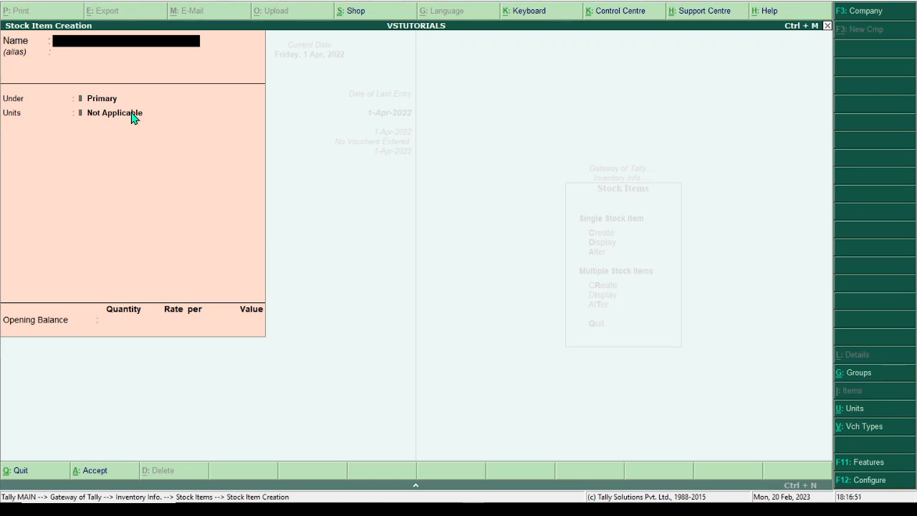
type("Desktop")
key("Return")
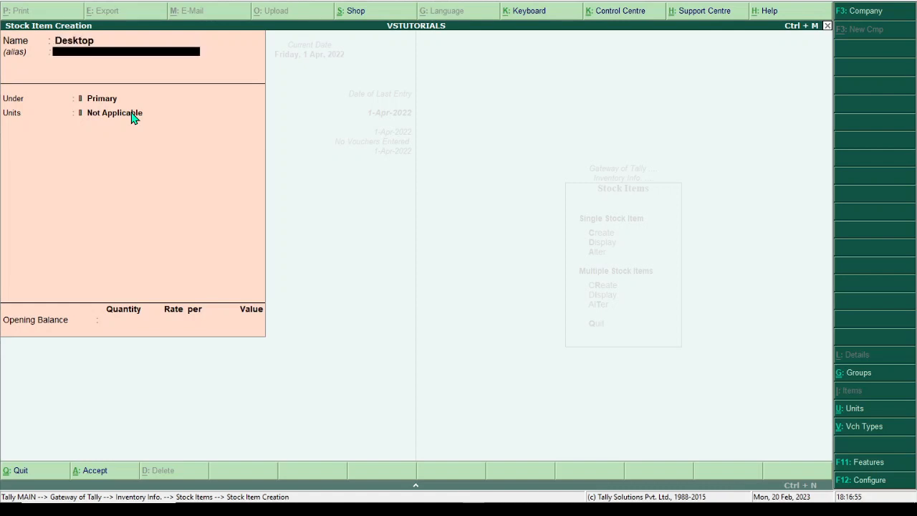
key("Return")
key("Down")
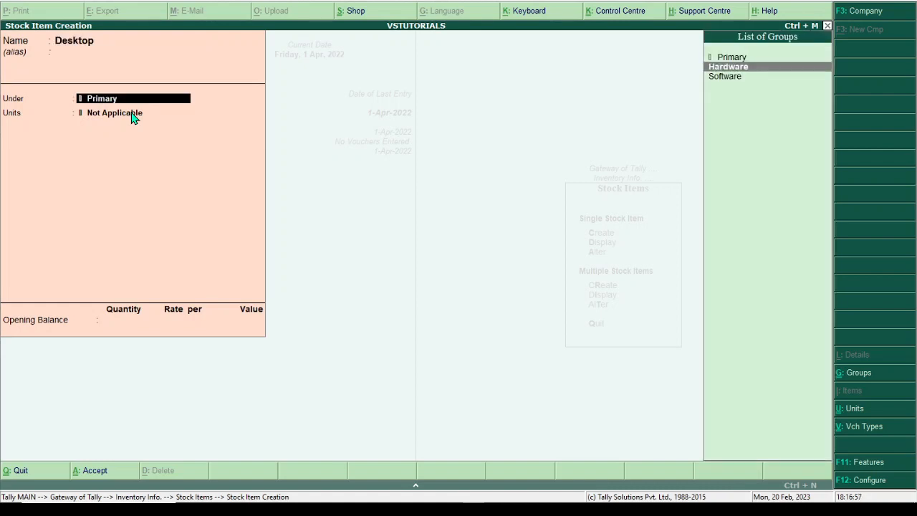
key("Return")
key("Down")
key("Return")
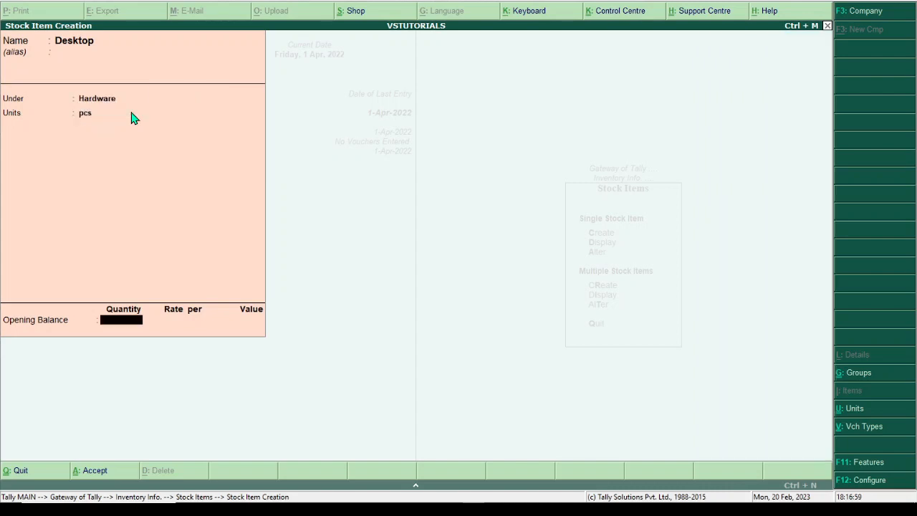
key("Return")
key("Return")
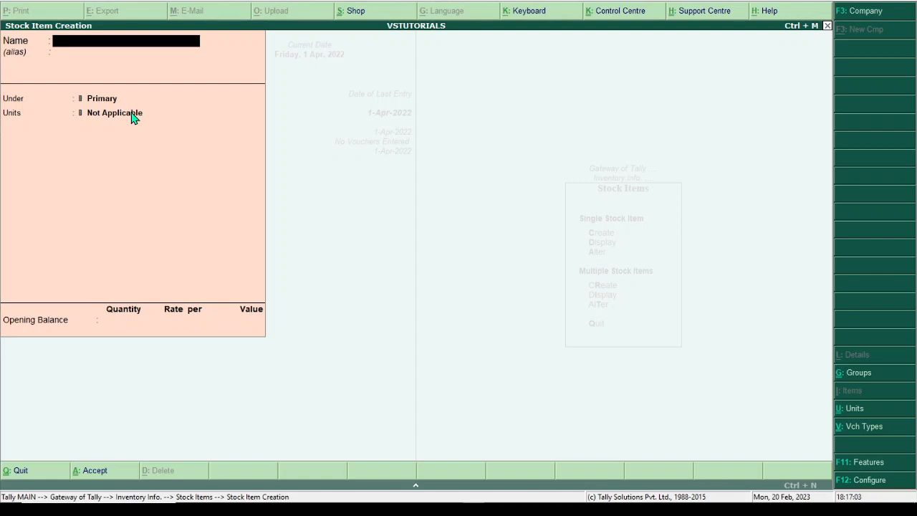
Name a new stock item Monitor and set its unit to pcs
type("Monitor")
key("Return")
key("Return")
key("Return")
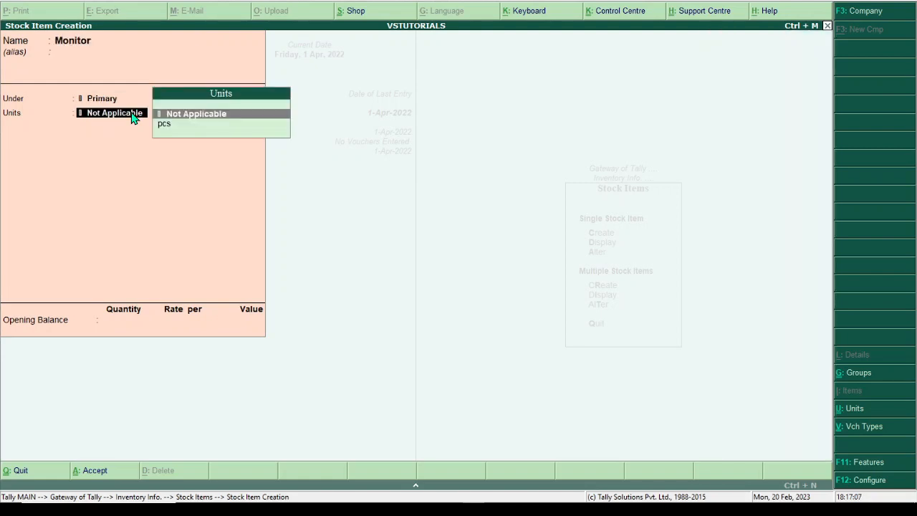
key("Escape")
key("Escape")
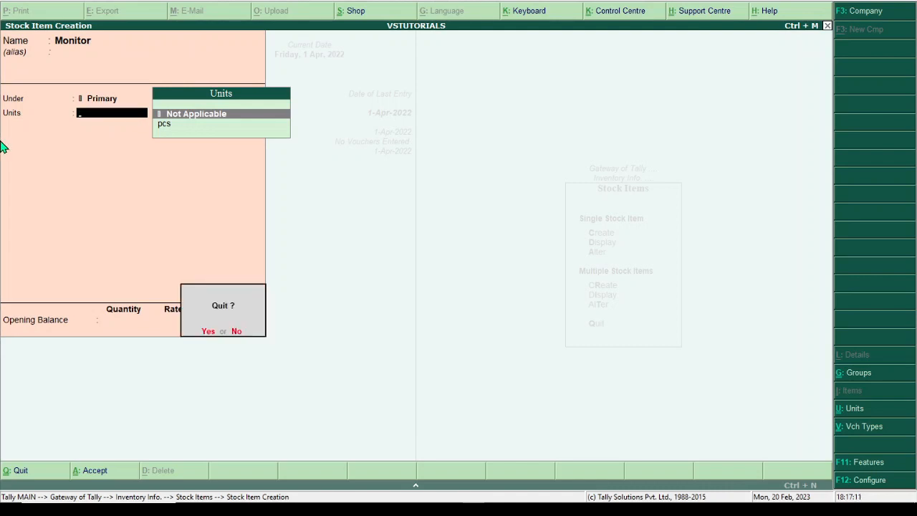
left_click(236, 332)
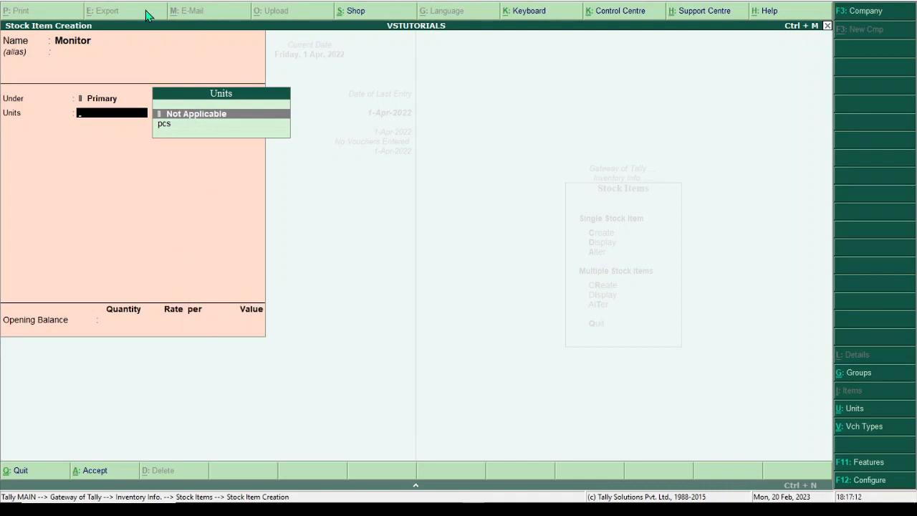
left_click(162, 126)
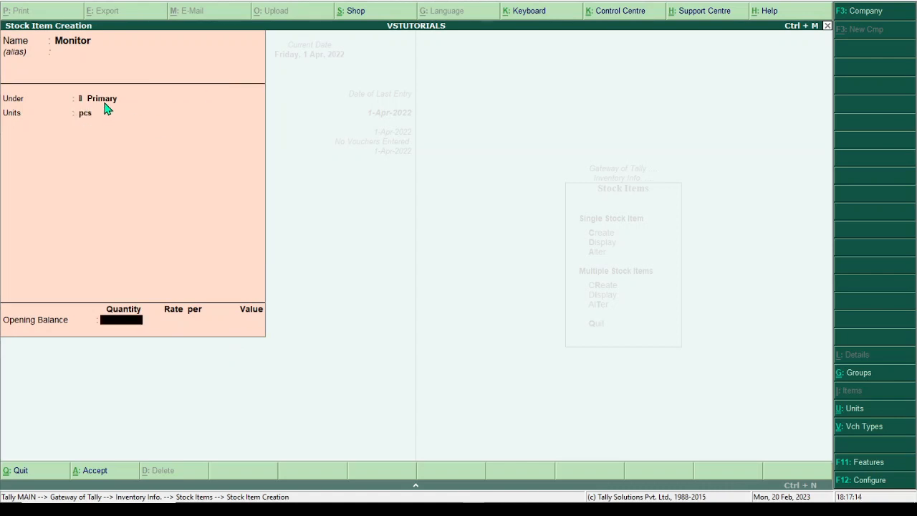
Place the Monitor item under the Hardware group and save it without an opening balance
left_click(105, 101)
key("Down")
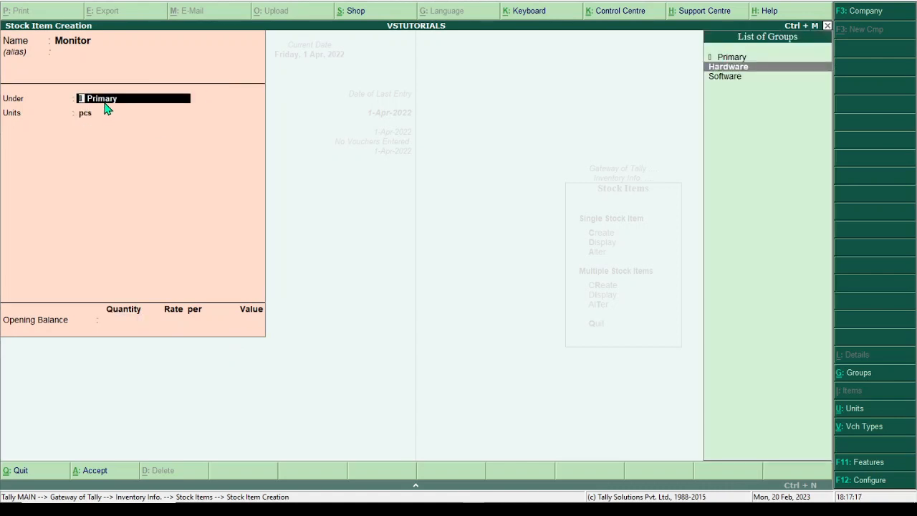
key("Return")
key("Return")
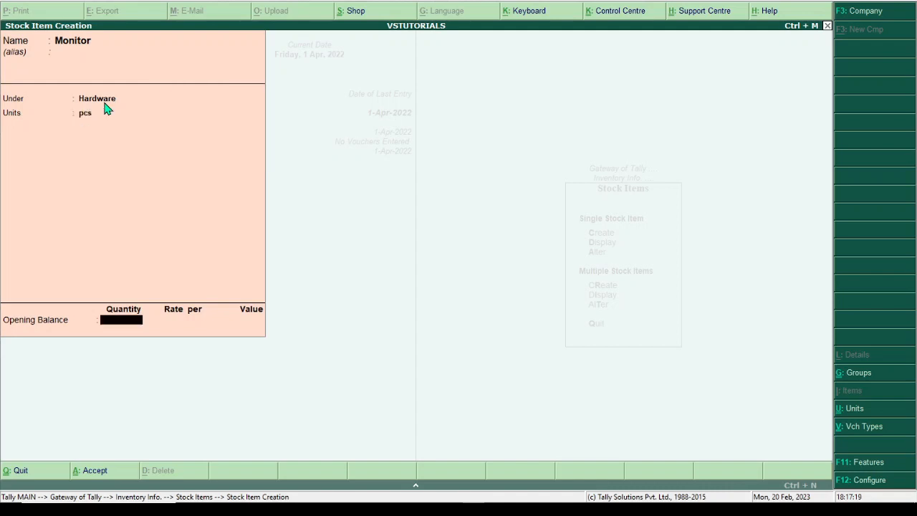
key("Return")
key("Return")
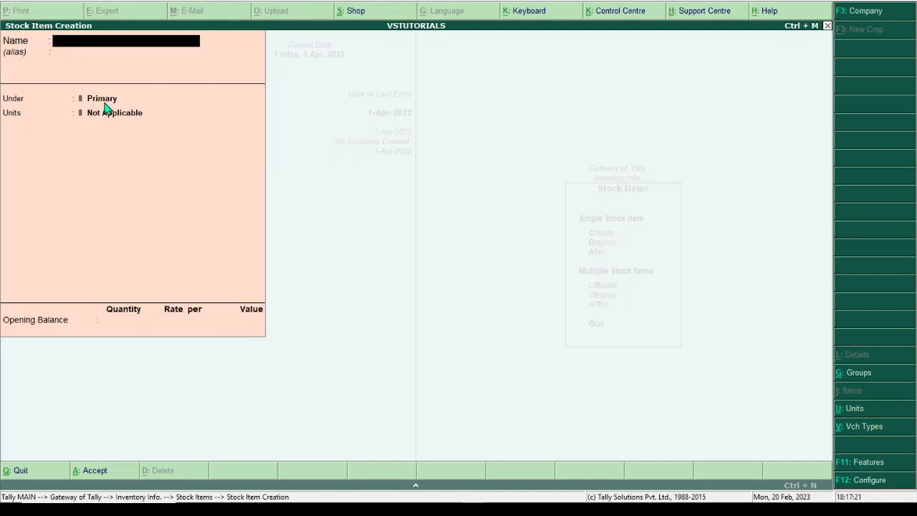
Create a stock item named Keyboard under the Hardware group, with pcs as its unit and no opening balance
type("Keyboard")
key("Return")
key("Return")
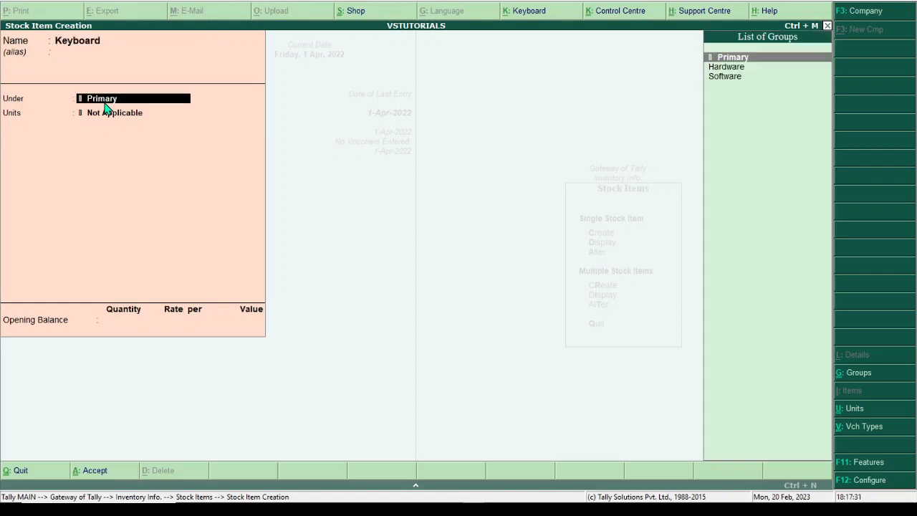
key("Down")
key("Return")
key("Down")
key("Return")
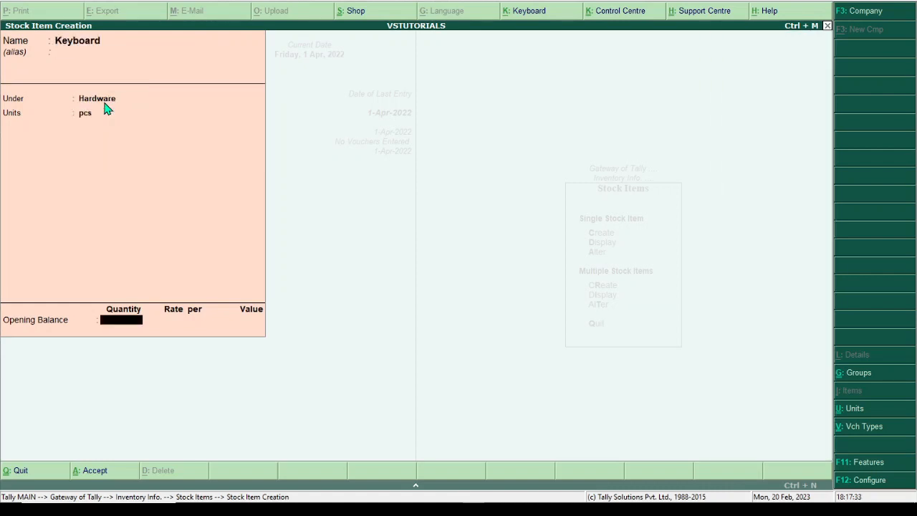
key("Return")
key("Return")
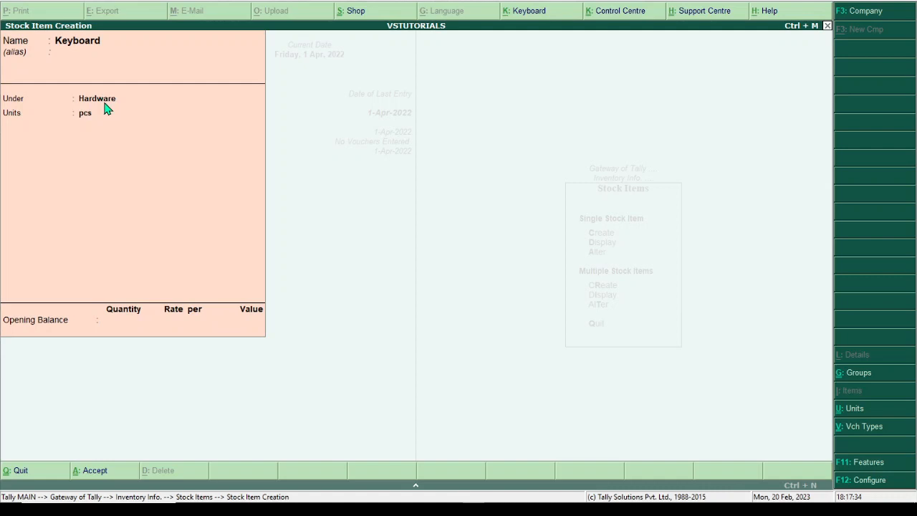
Create a stock item named Mouse under Hardware with unit pcs and no opening balance, and return to the Gateway of Tally
type("Mouse")
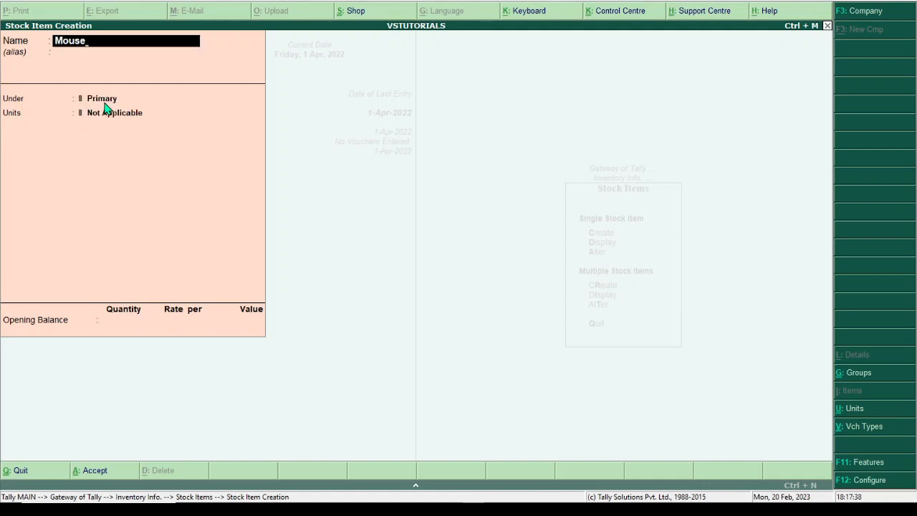
key("Return")
key("Return")
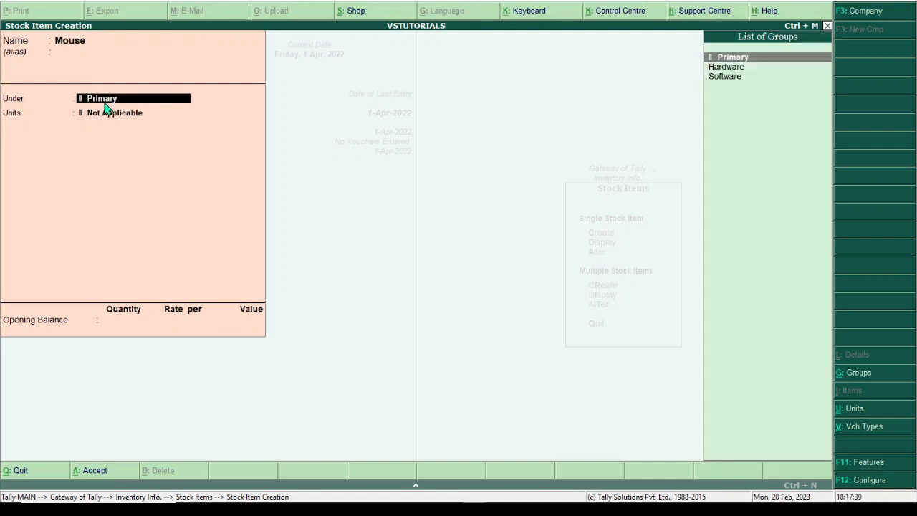
key("Down")
key("Return")
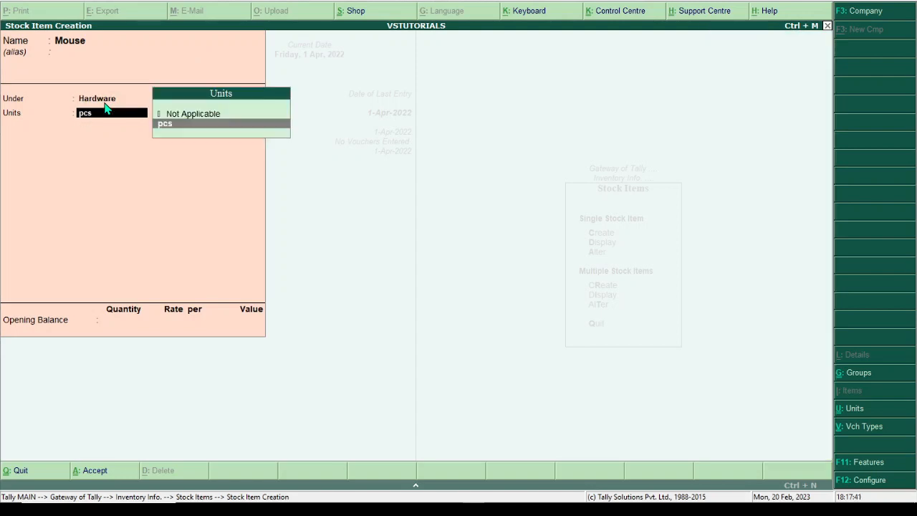
key("Return")
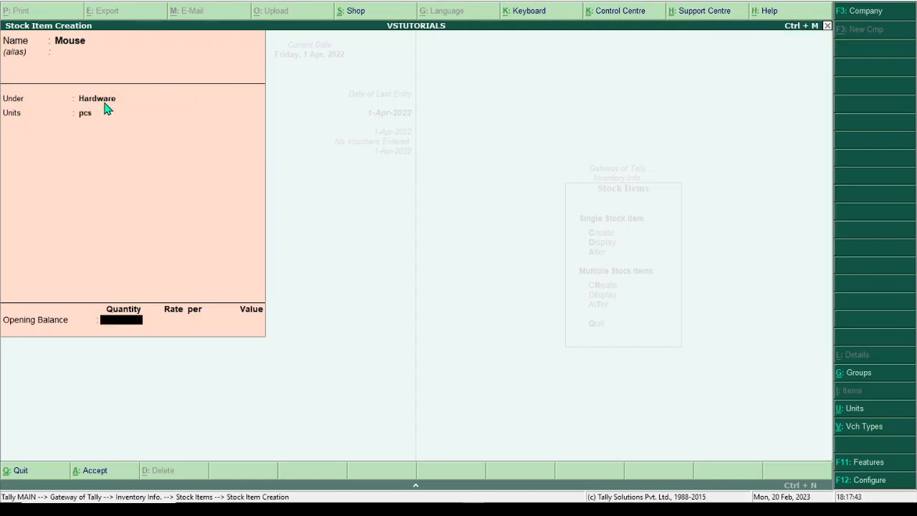
key("Return")
key("Return")
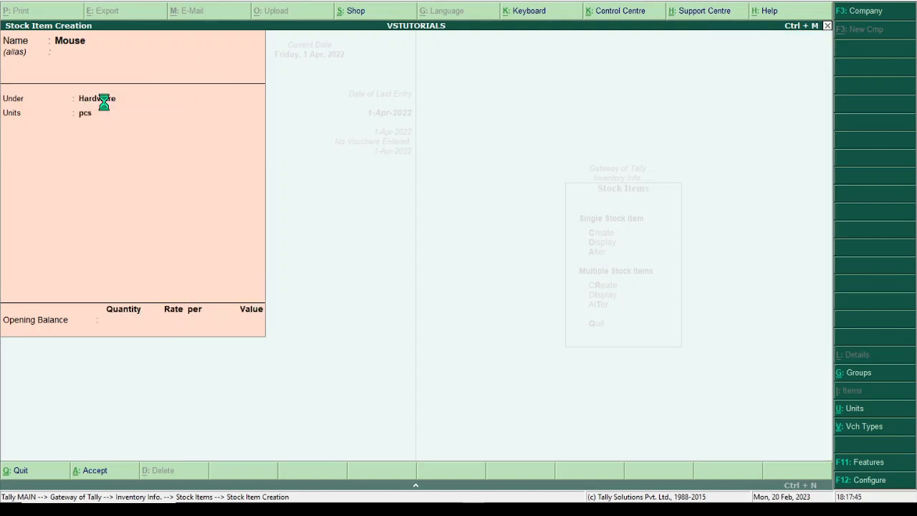
key("Escape")
key("Return")
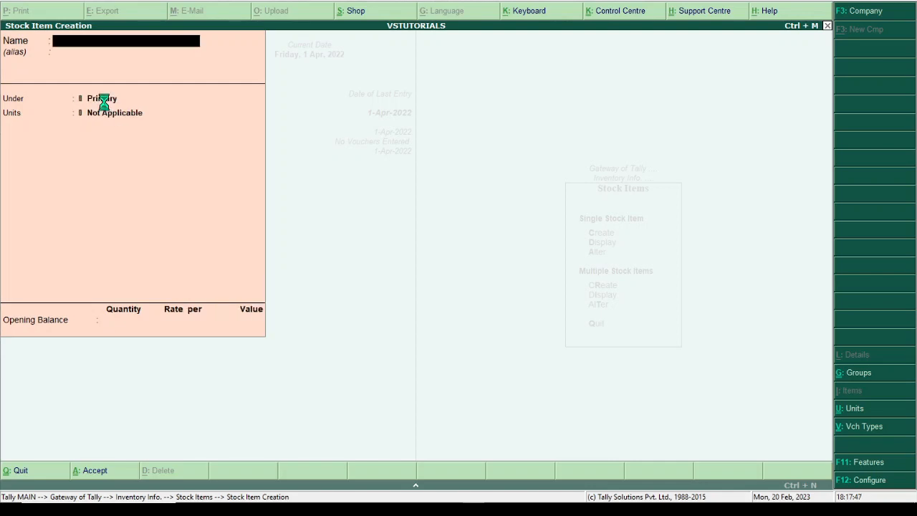
key("Escape")
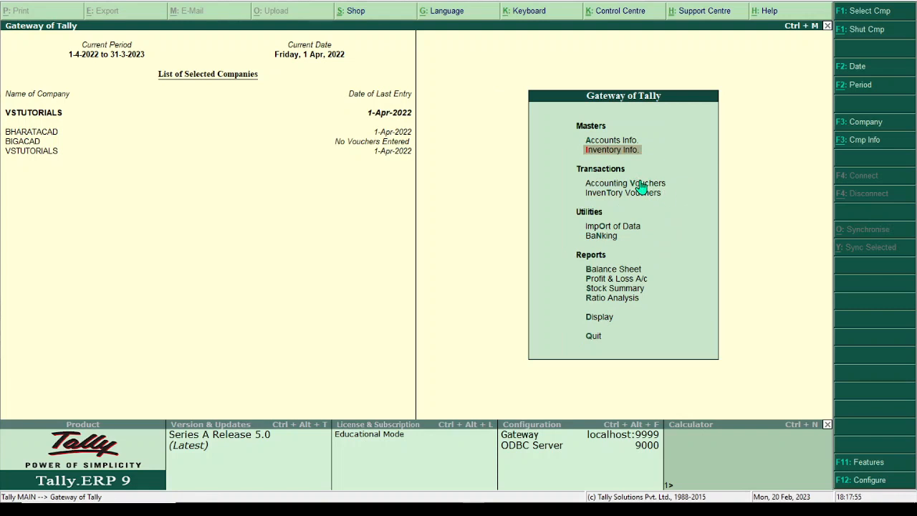
Examine the Software group's items in the Stock Summary and return to the Gateway of Tally
left_click(625, 294)
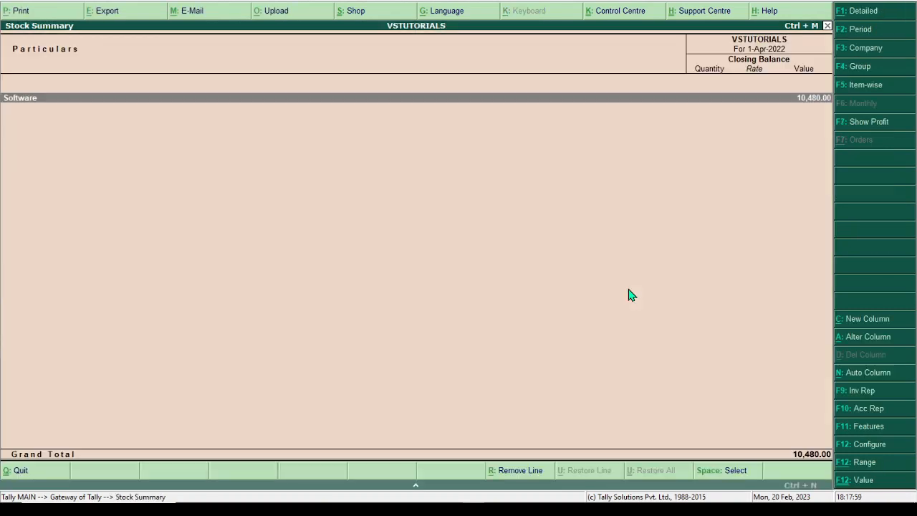
left_click(326, 98)
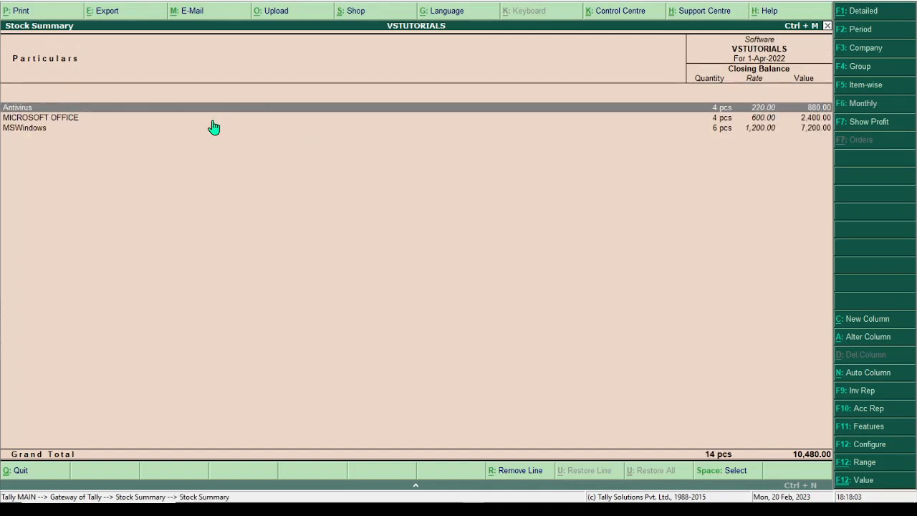
key("Escape")
key("Escape")
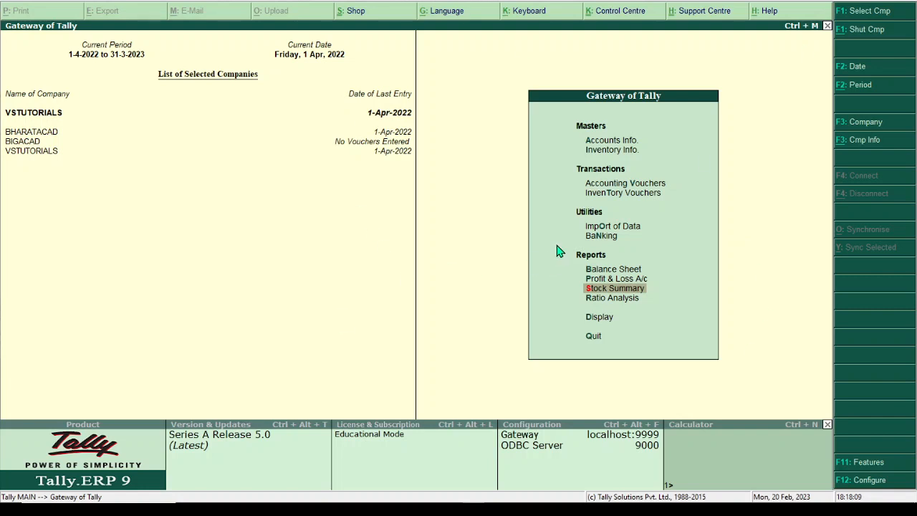
Start a purchase voucher with supplier invoice number 22, keeping the invoice date 1-Apr-2022
left_click(631, 186)
left_click(866, 212)
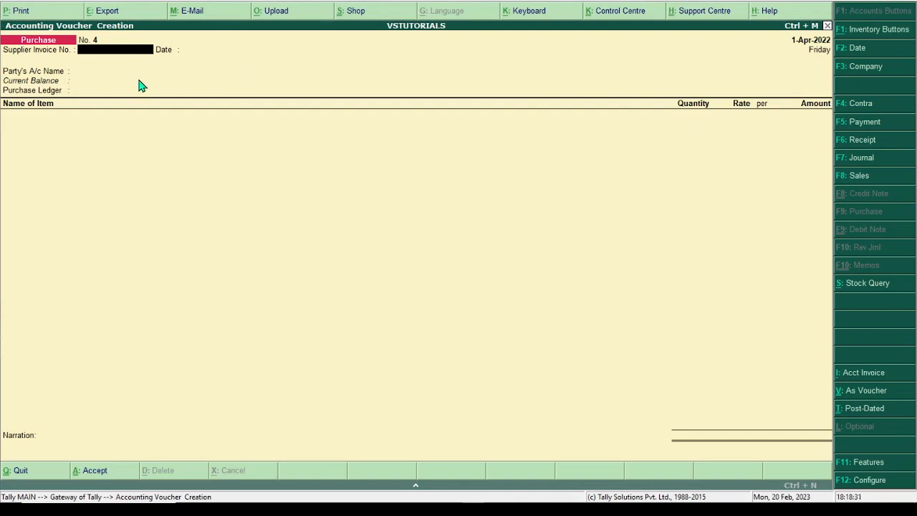
type("22")
key("Return")
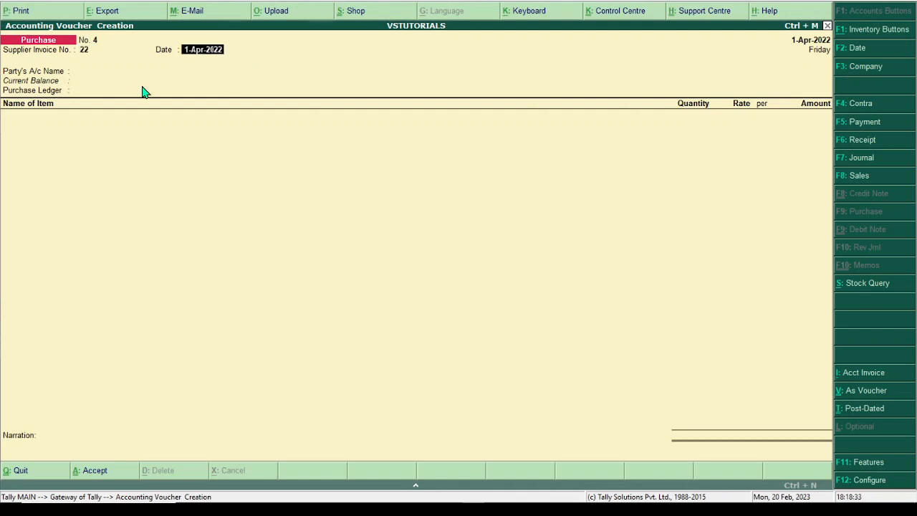
key("Return")
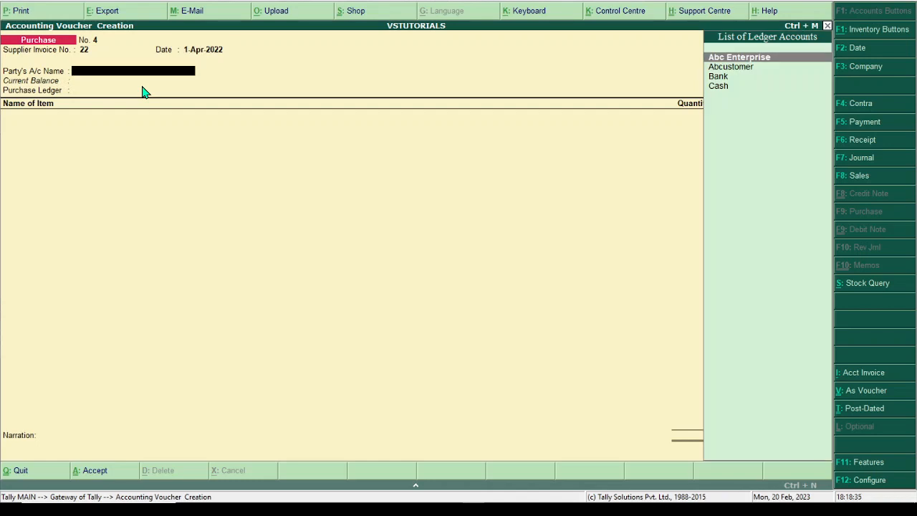
Set the voucher's party to Abc Enterprise with dealer type Regular, and choose Purchase as the purchase ledger
key("Return")
key("Return")
key("Return")
key("Return")
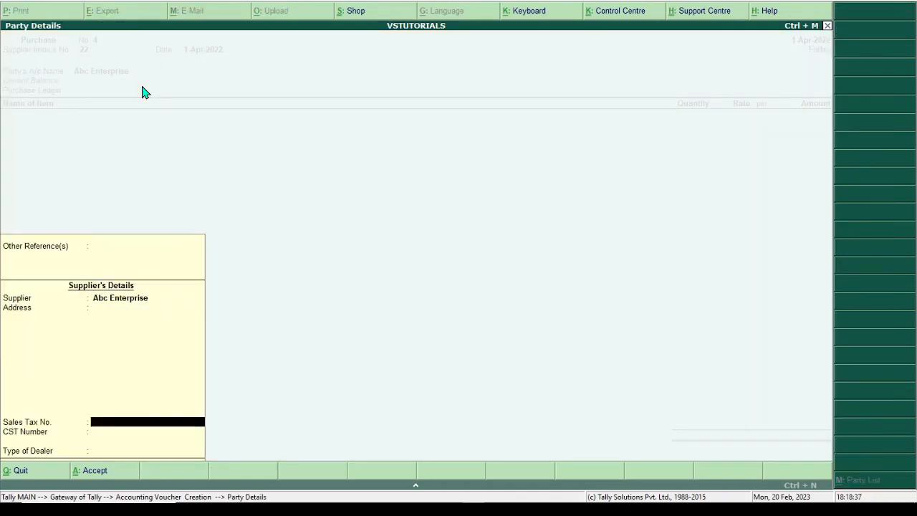
key("Return")
key("Return")
key("Down")
key("Down")
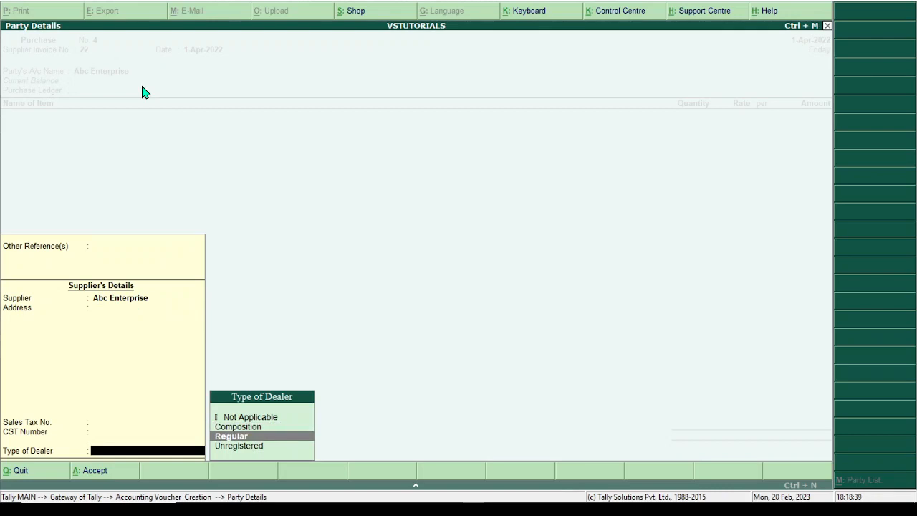
key("Return")
key("Return")
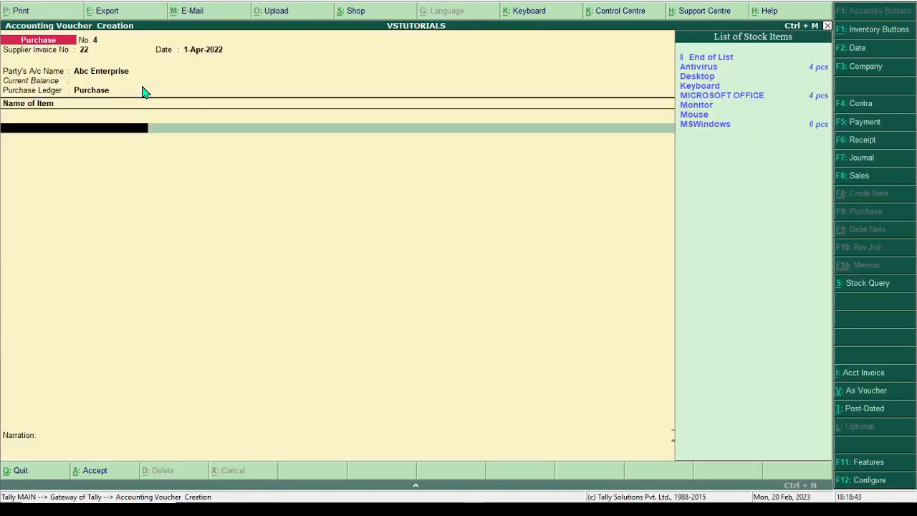
Add the Desktop item to the purchase voucher with a quantity of 2 pcs at a rate of 1,800
key("Down")
key("Down")
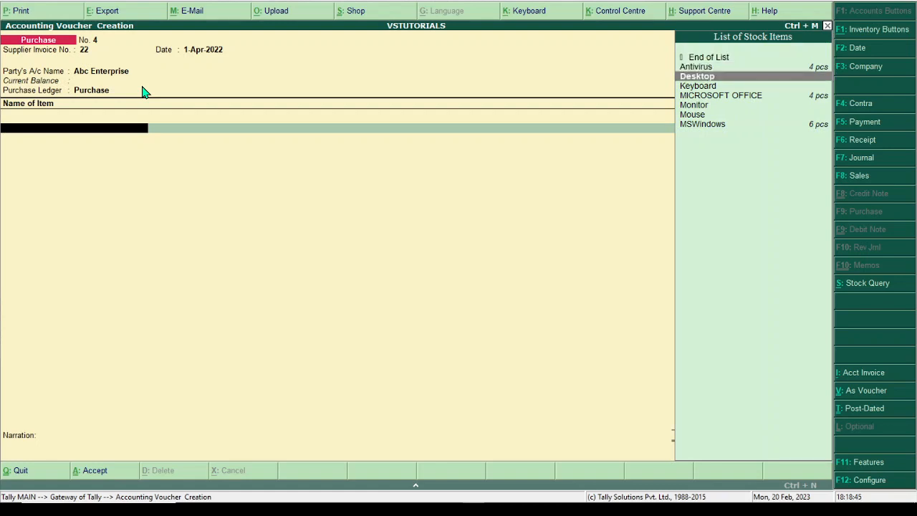
key("Return")
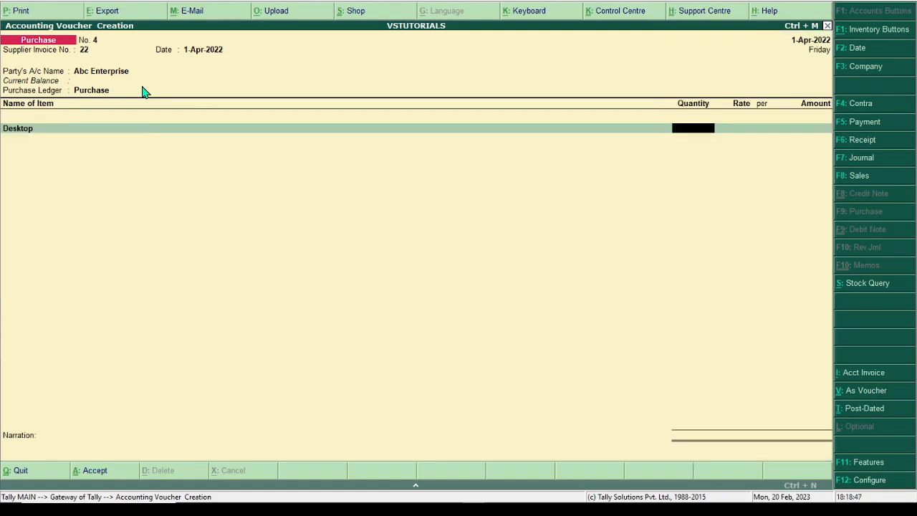
type("2")
key("Return")
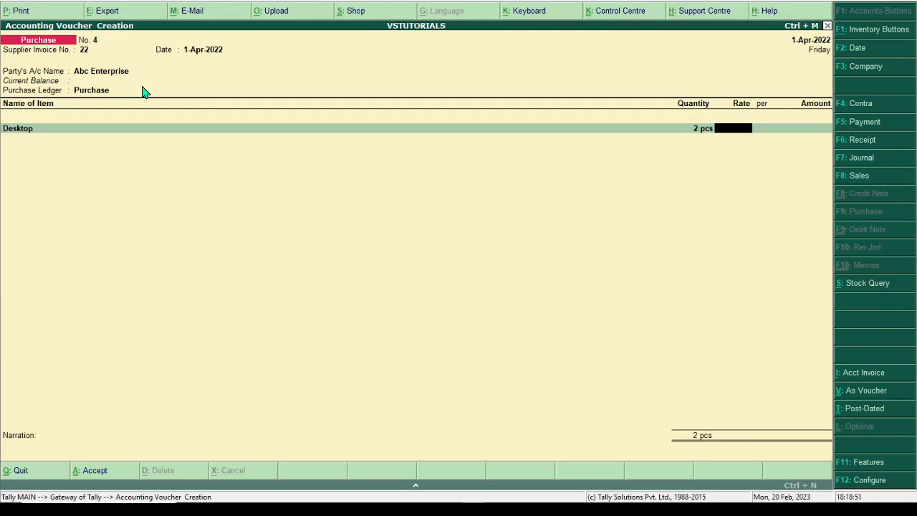
type("188")
key("BackSpace")
type("00")
key("Return")
key("Return")
key("Return")
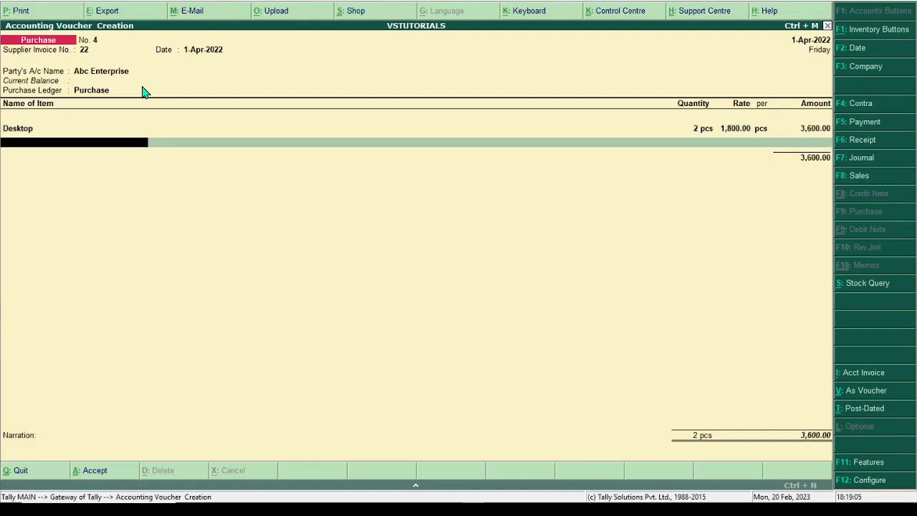
Add the Monitor item to the purchase voucher with a quantity of 2 pcs at a rate of 600
type("M")
key("Down")
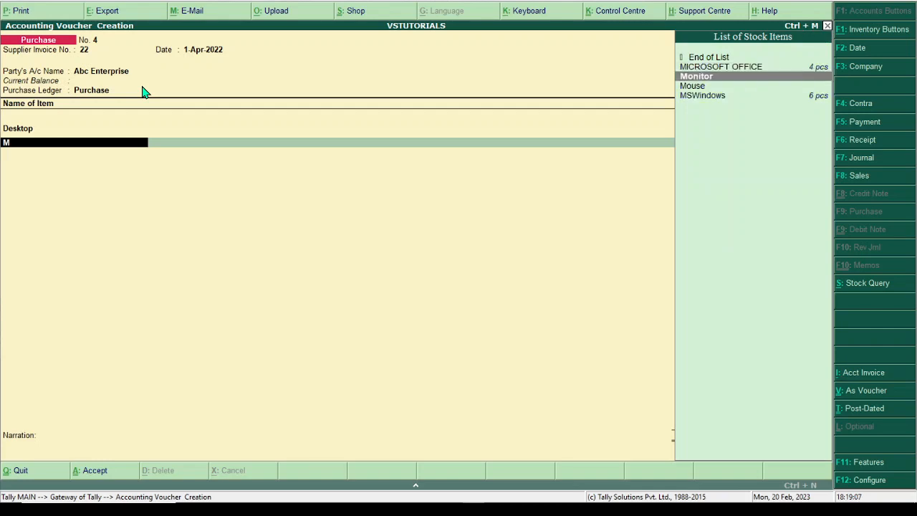
key("Return")
type("2")
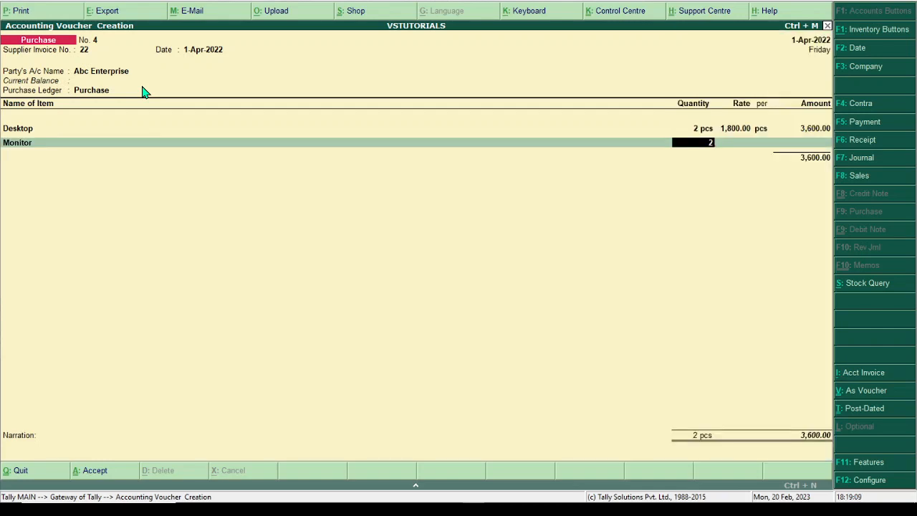
key("Return")
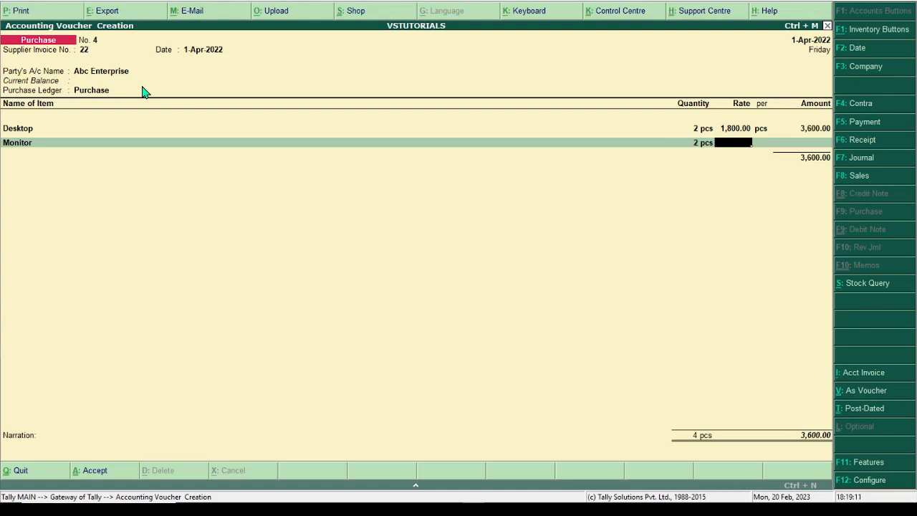
type("6000")
key("BackSpace")
key("Return")
key("Return")
key("Return")
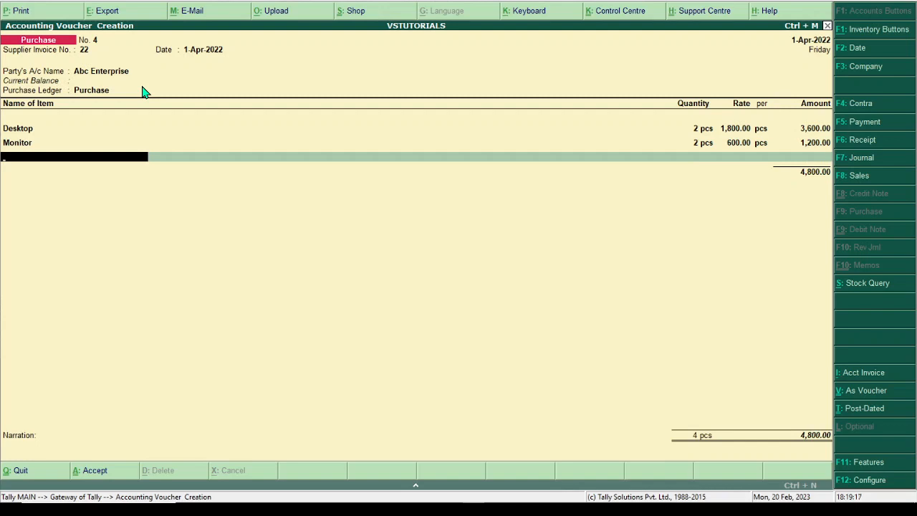
Add the Mouse item to the purchase voucher with a quantity of 4 pcs at a rate of 200
type("M")
type("ouse")
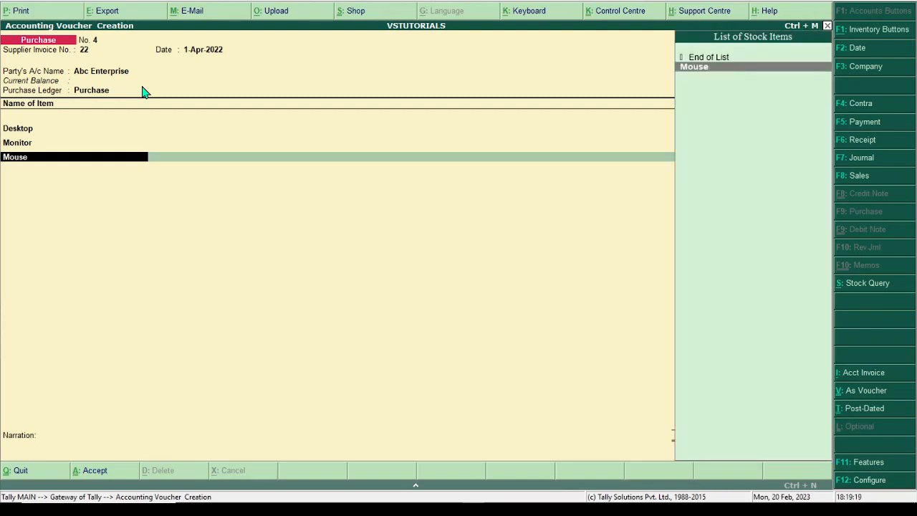
key("Return")
type("4")
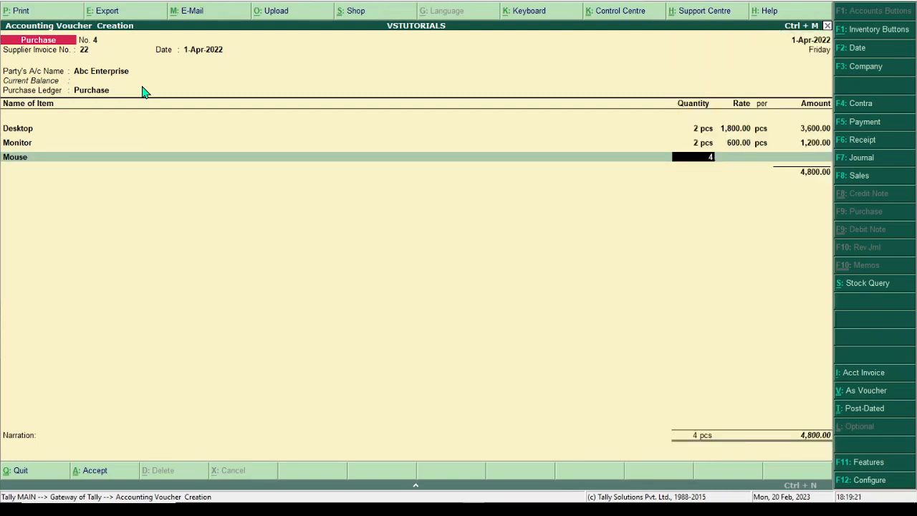
key("Return")
type("200")
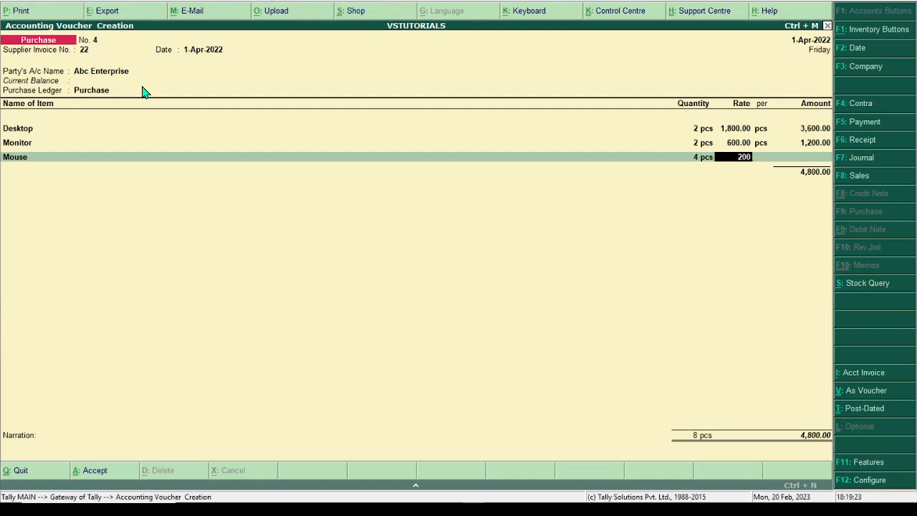
key("Return")
key("Return")
key("Return")
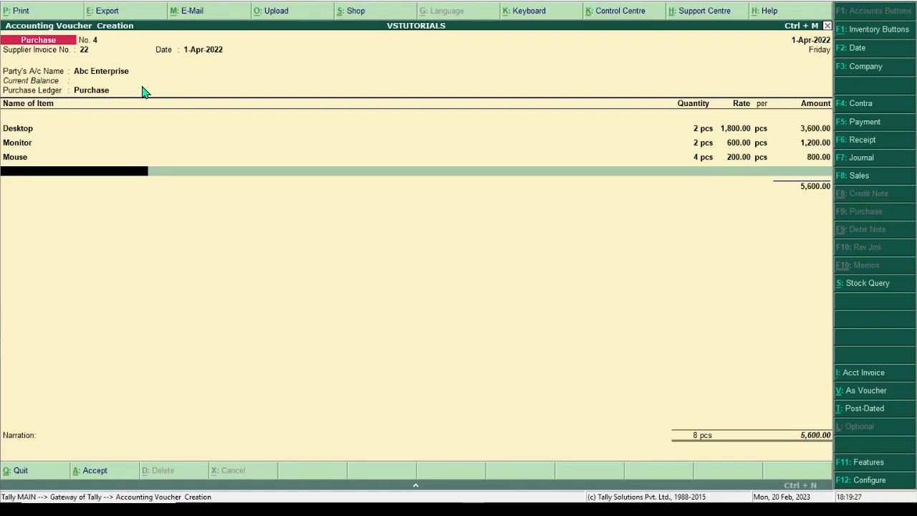
Add the Keyboard item to the purchase voucher with a quantity of 4 pcs at a rate of 160
type("K")
key("Return")
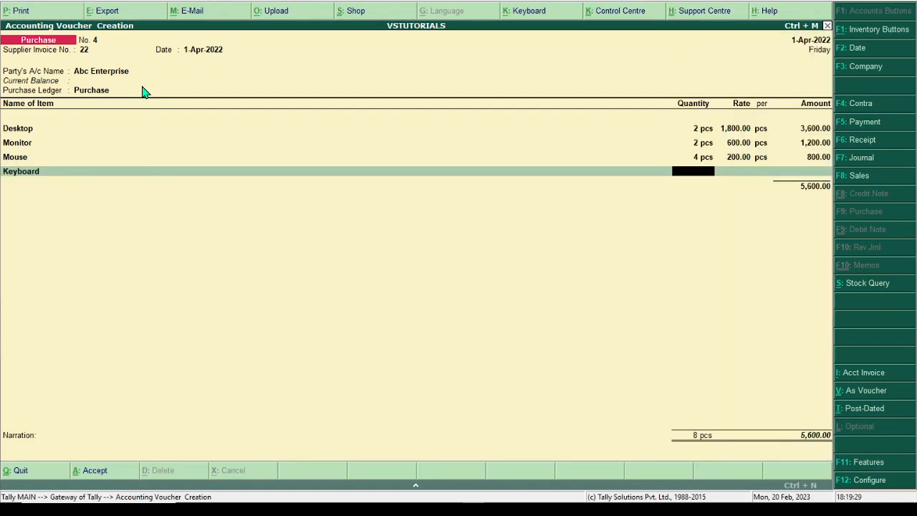
type("4")
key("Return")
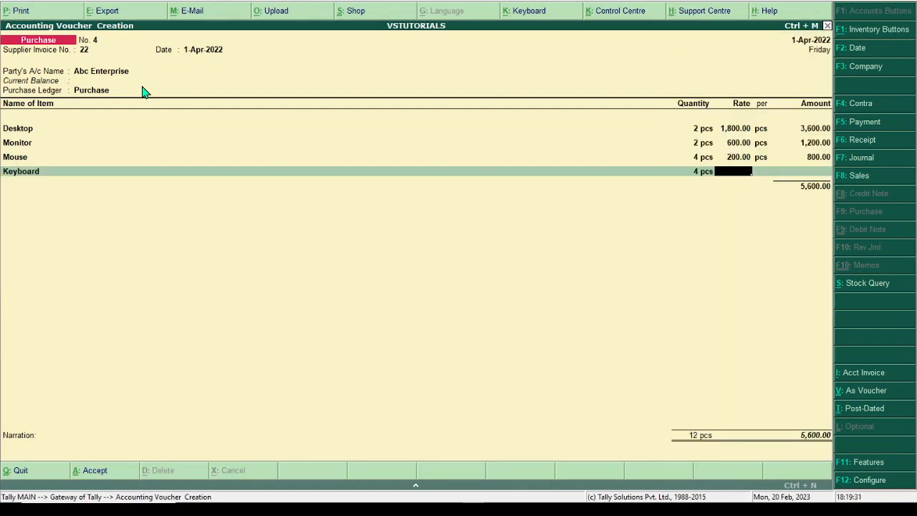
type("160")
key("Return")
key("Return")
key("Return")
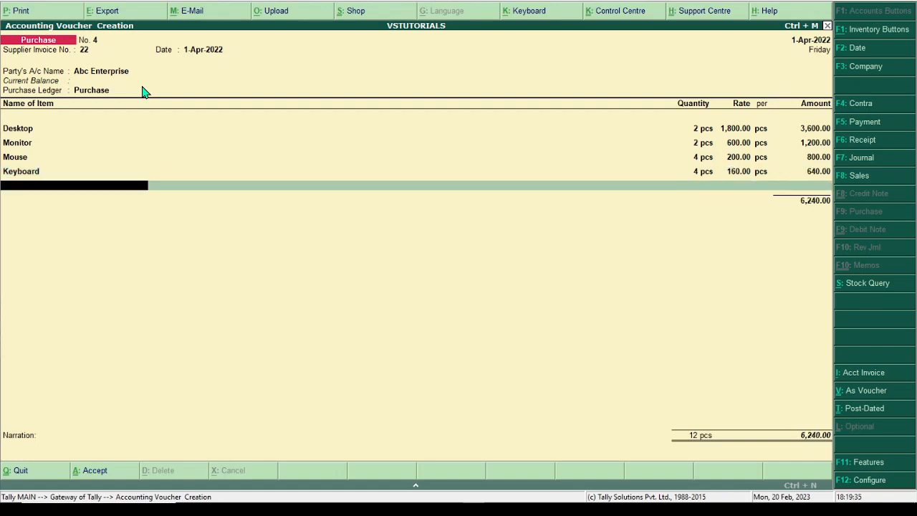
End the item list, save the purchase voucher without a narration, and return to the Gateway of Tally
key("Return")
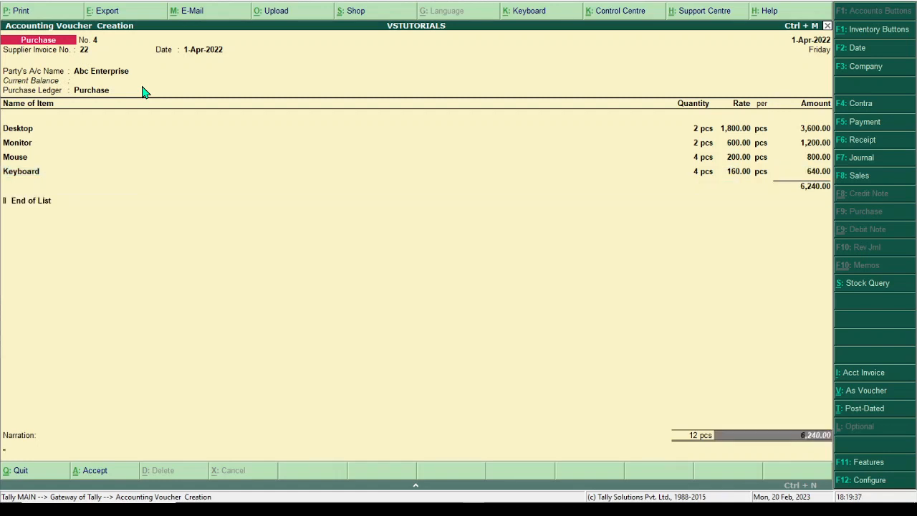
key("Return")
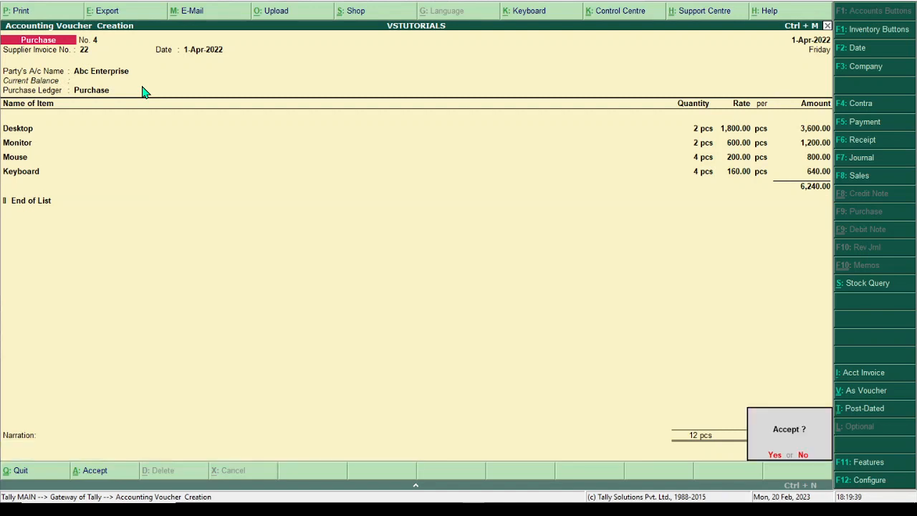
key("Return")
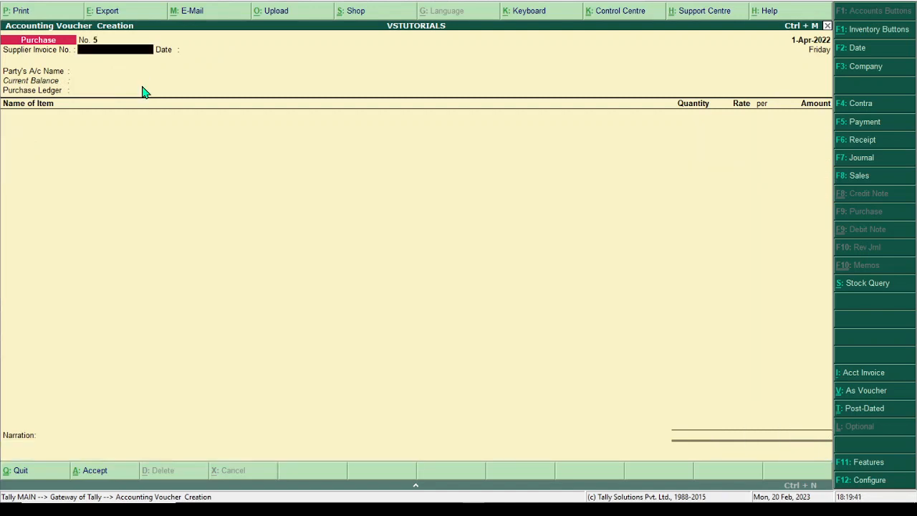
key("Escape")
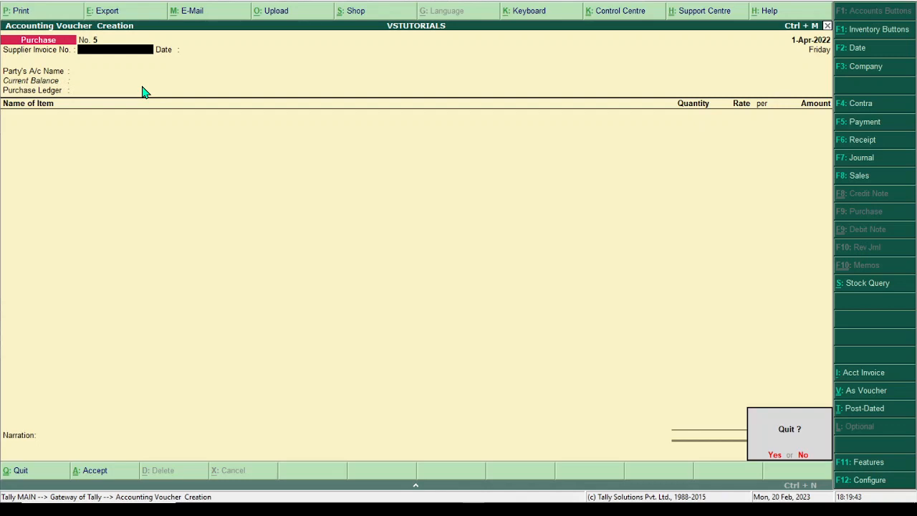
key("y")
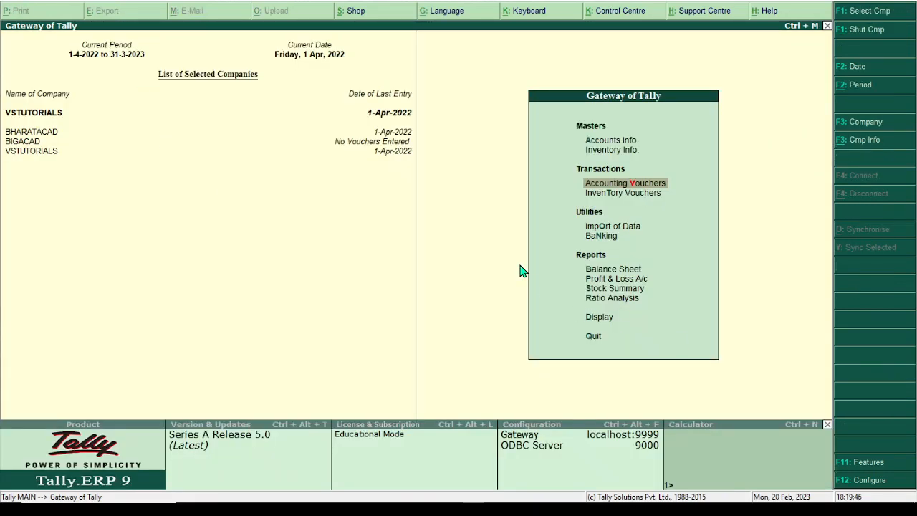
Examine the Balance Sheet's Current Liabilities breakdown and its detailed view, and return to the Gateway of Tally
left_click(625, 272)
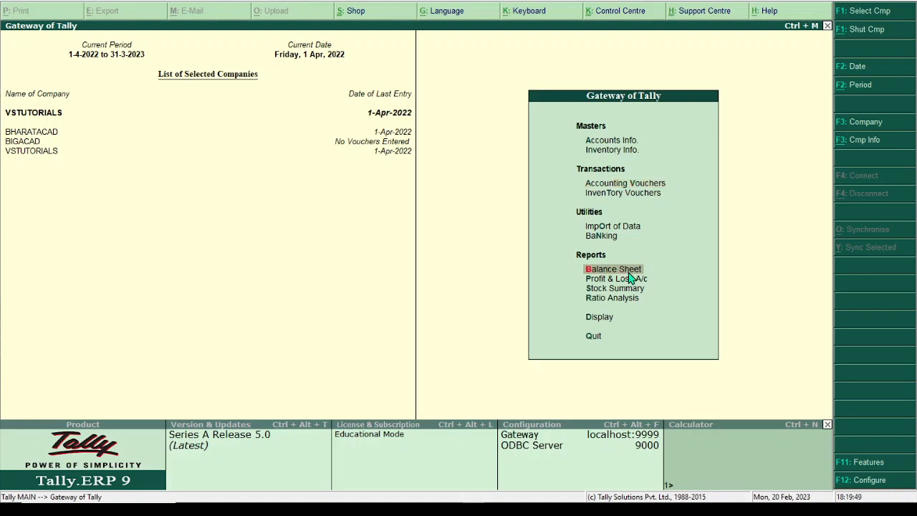
left_click(626, 273)
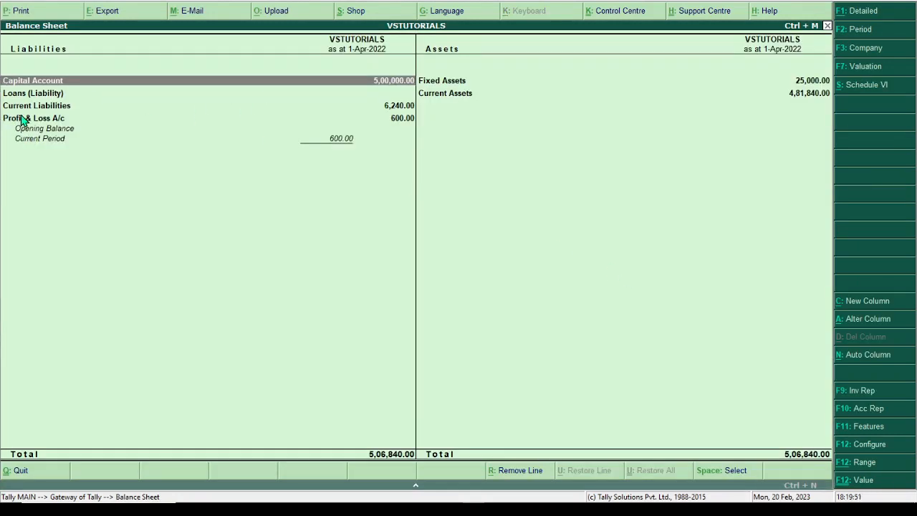
double_click(70, 108)
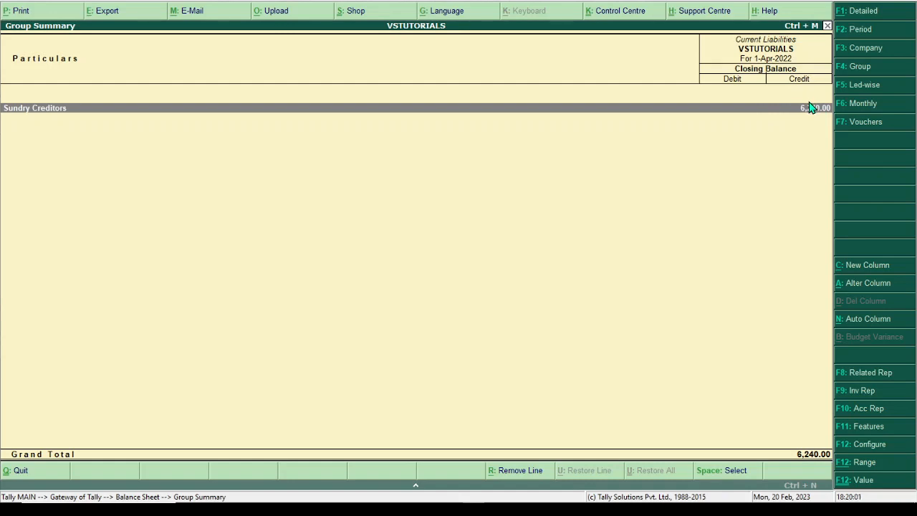
key("Escape")
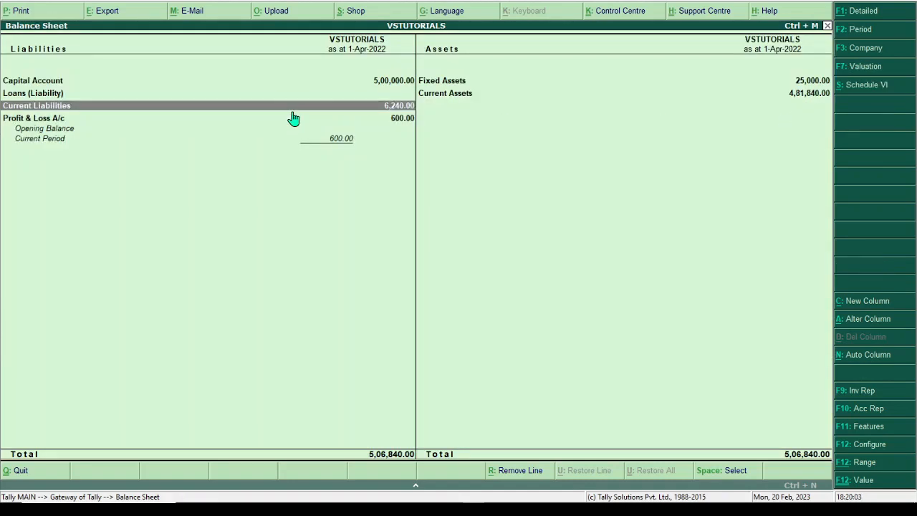
key("alt+F1")
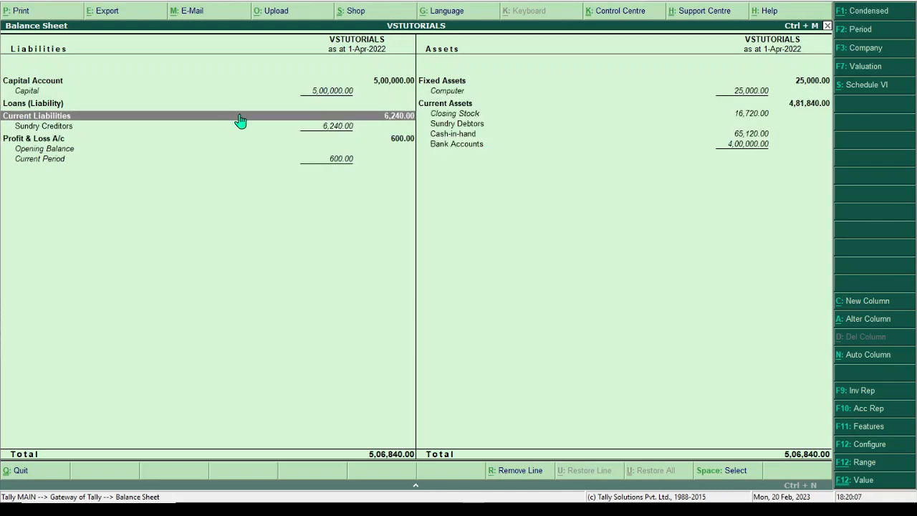
key("Escape")
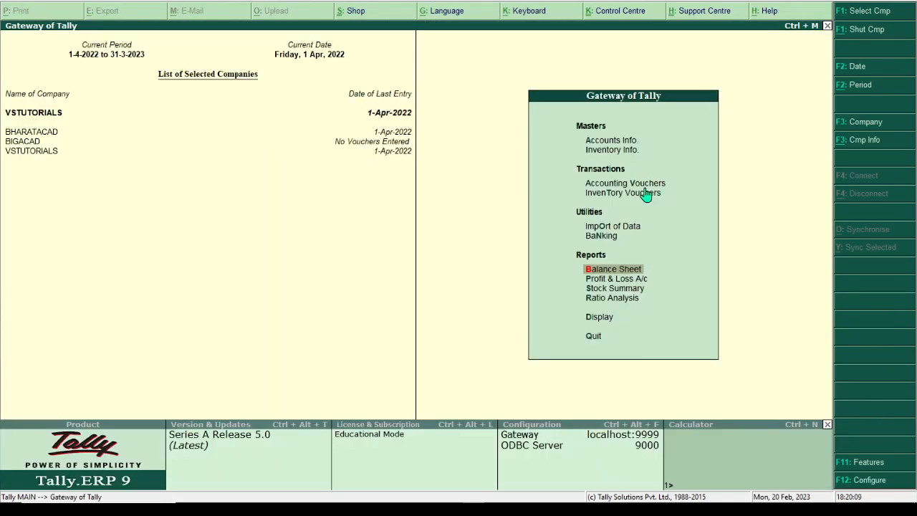
Start a payment voucher in Accounting Vouchers and set its account to Cash
left_click(652, 185)
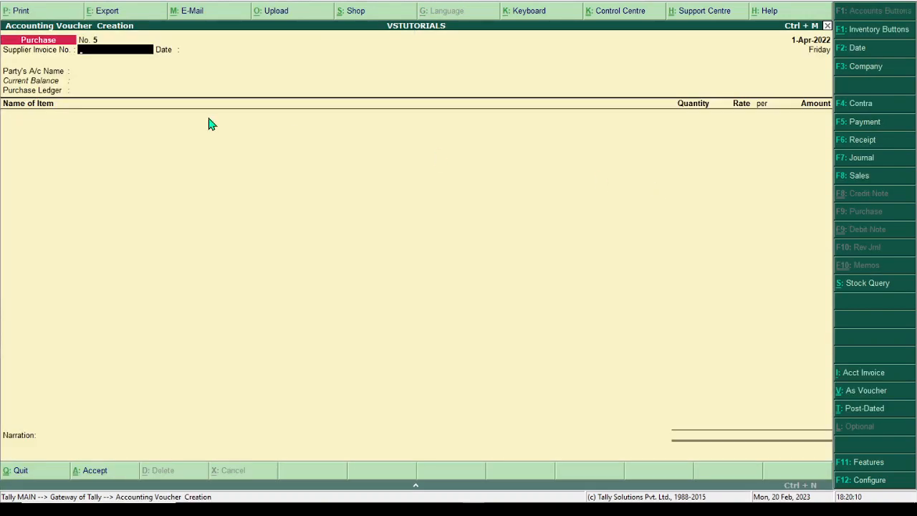
left_click(864, 121)
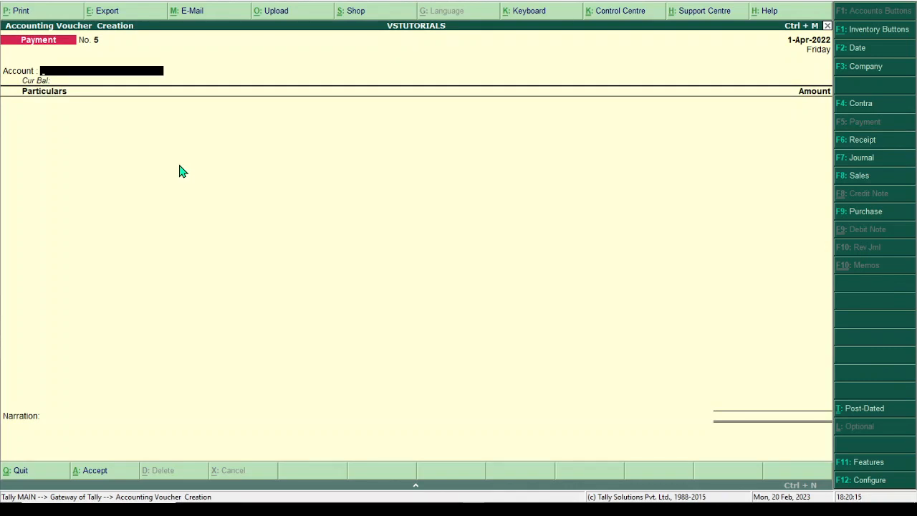
key("Return")
key("Return")
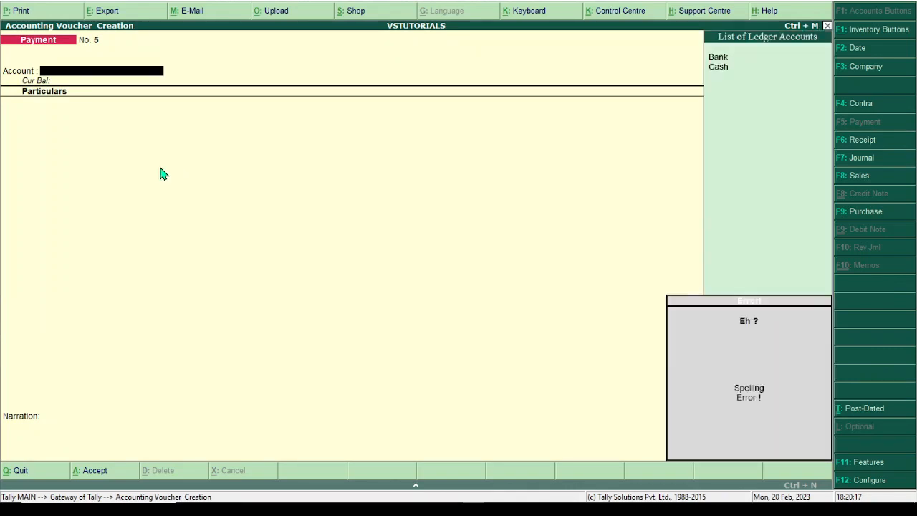
key("Escape")
left_click(724, 69)
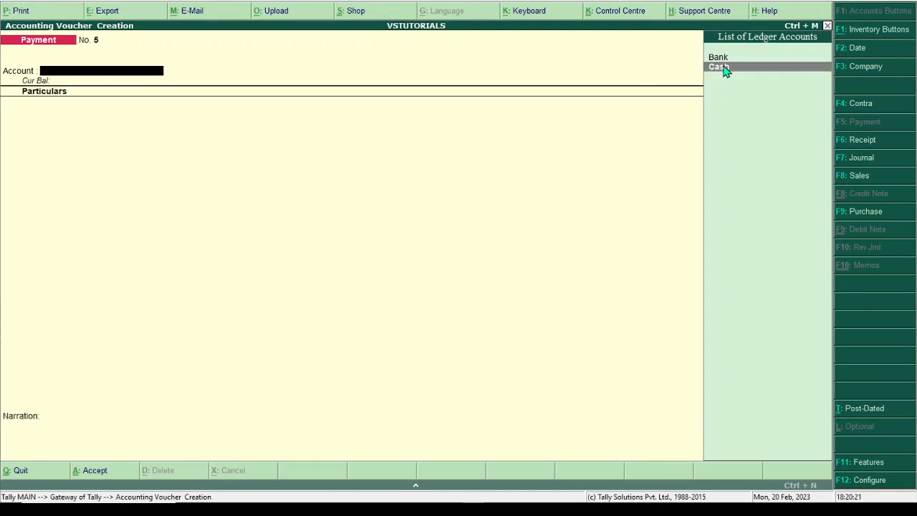
left_click(723, 68)
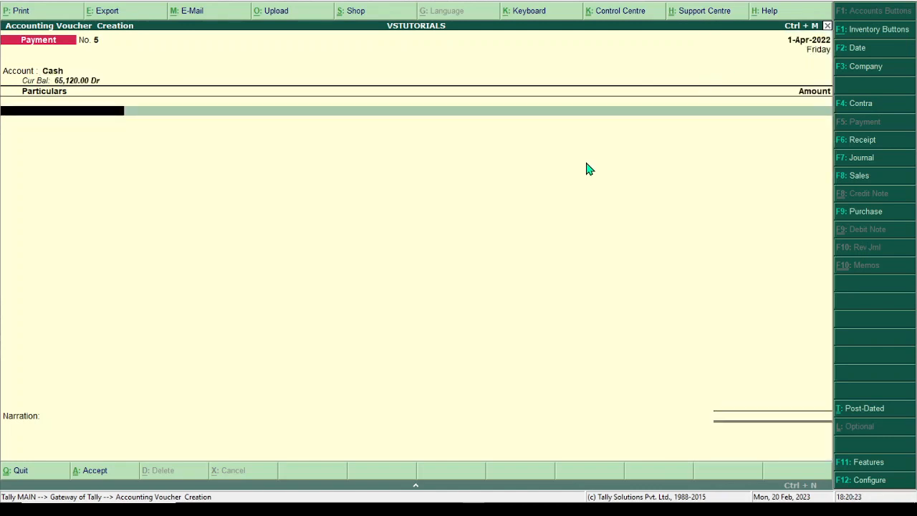
Enter Abc Enterprise as the payment's particulars with an amount of 6,240
key("Down")
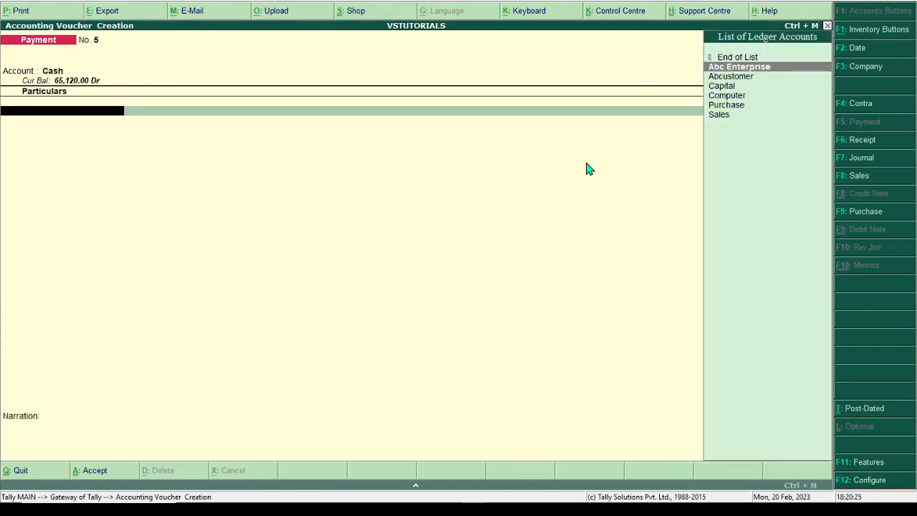
key("Return")
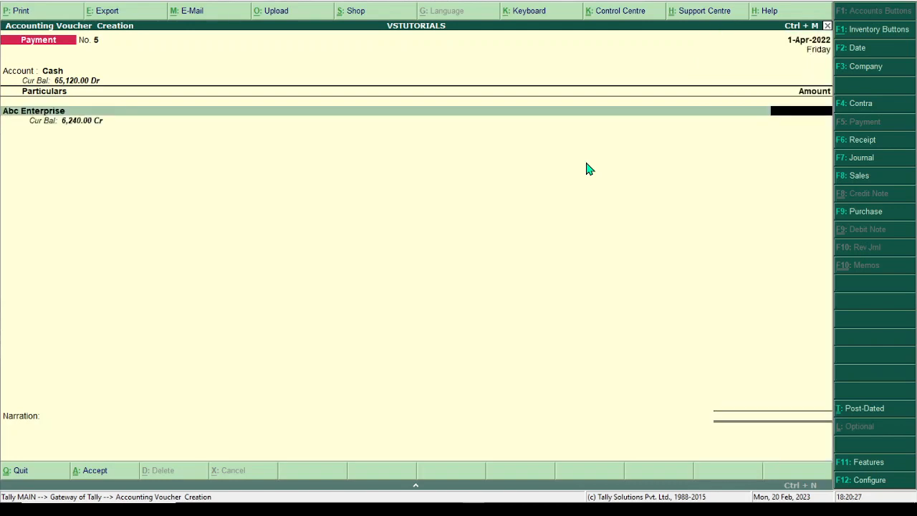
type("620")
key("BackSpace")
type("40")
key("Return")
Save the payment voucher without a narration and return to the Gateway of Tally
key("Return")
key("Return")
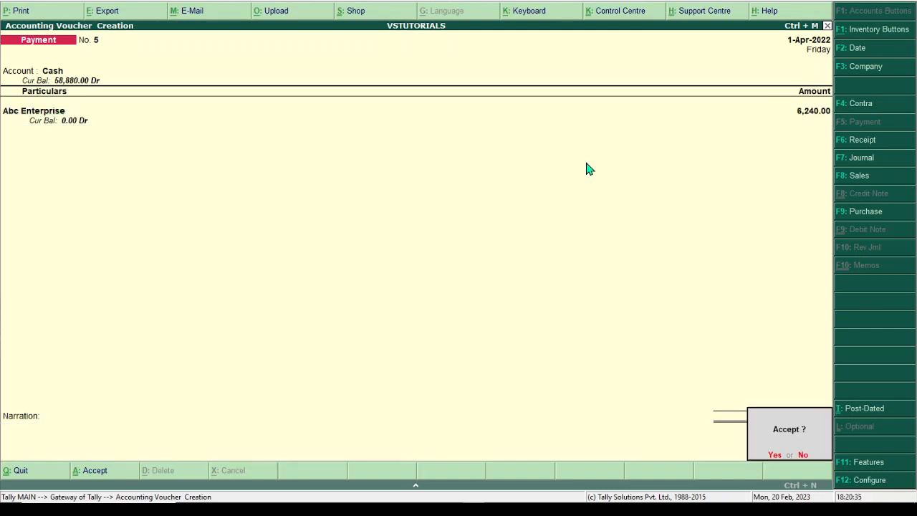
key("Return")
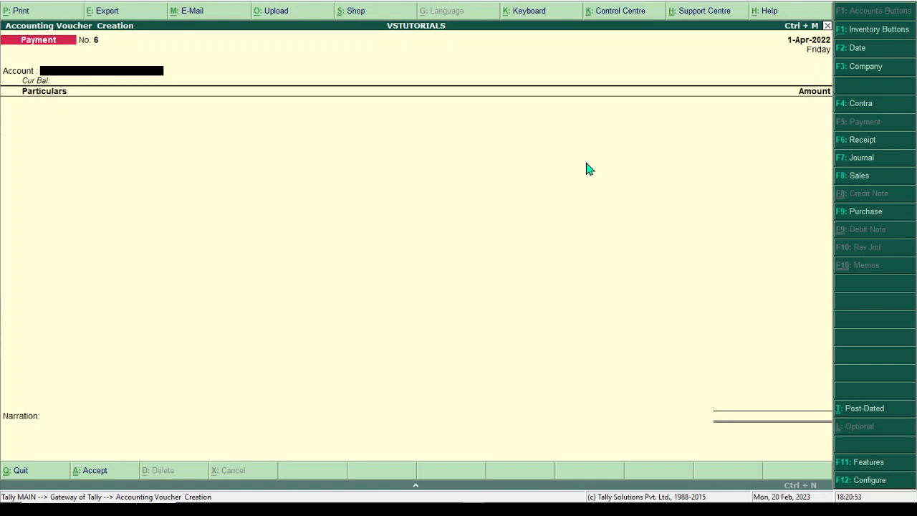
key("Escape")
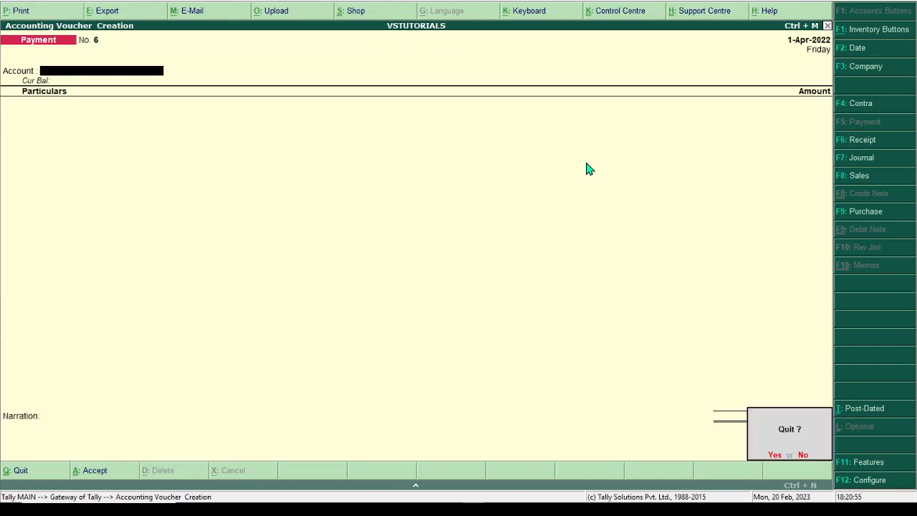
key("Return")
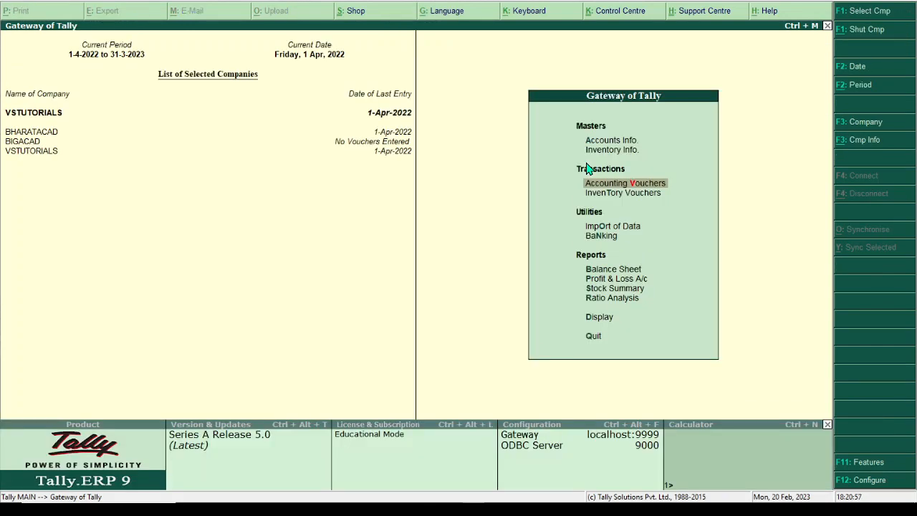
Examine Sundry Creditors under Current Liabilities in the detailed Balance Sheet, and return to the Gateway of Tally
left_click(632, 270)
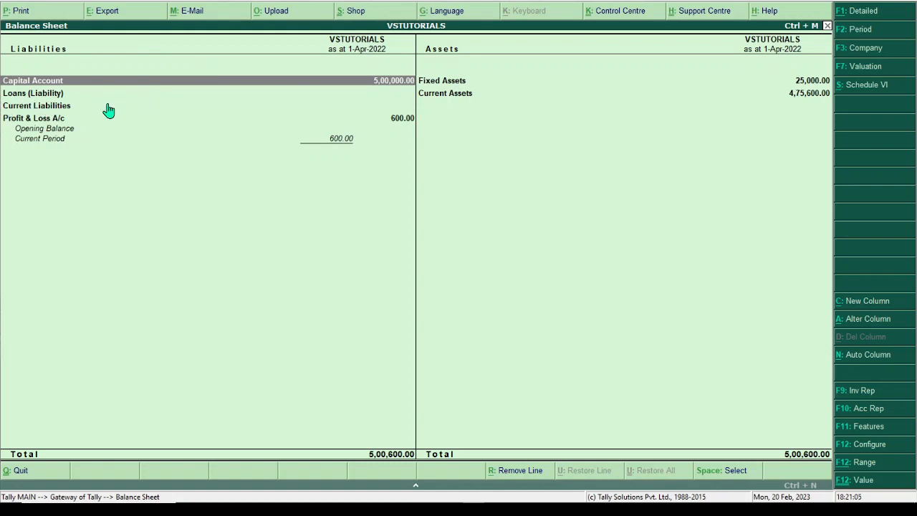
key("alt+F1")
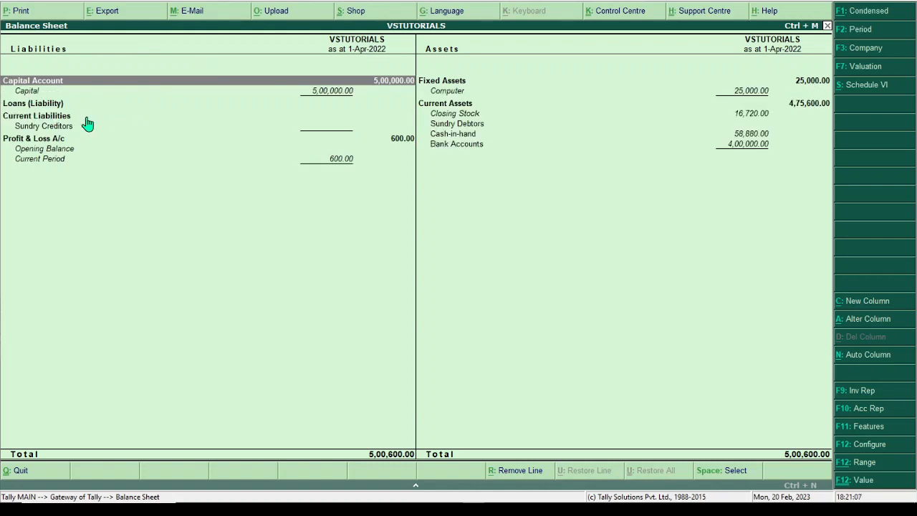
double_click(303, 128)
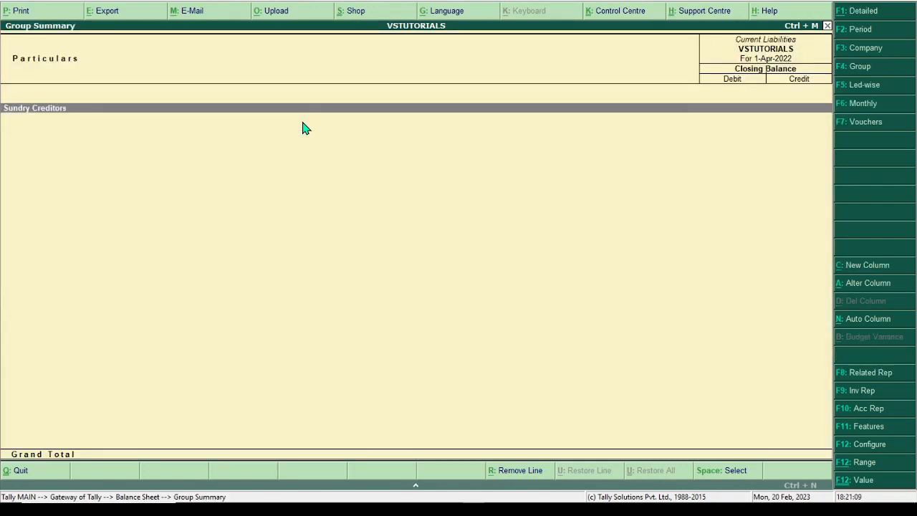
double_click(310, 110)
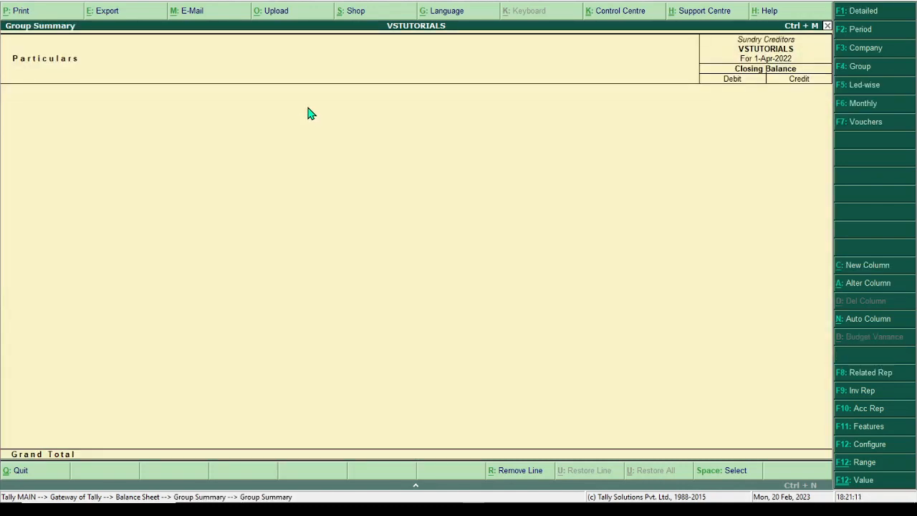
key("Escape")
key("Escape")
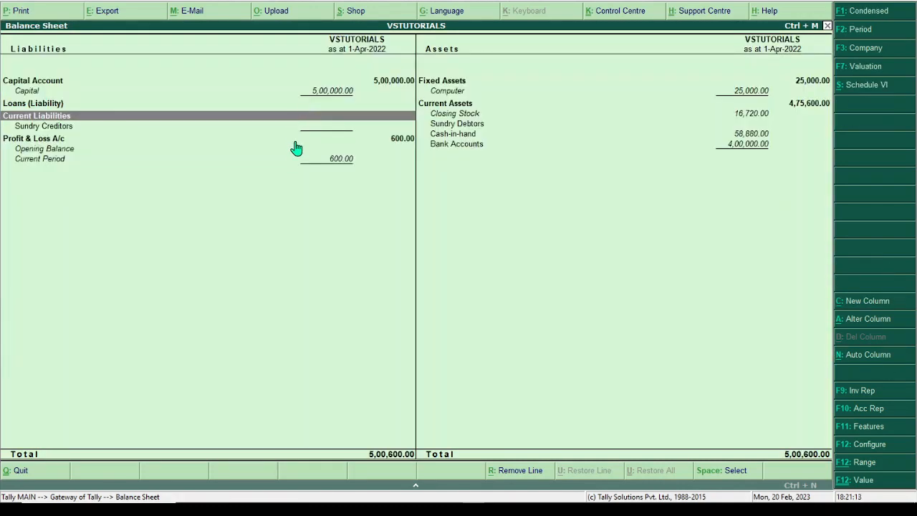
key("Escape")
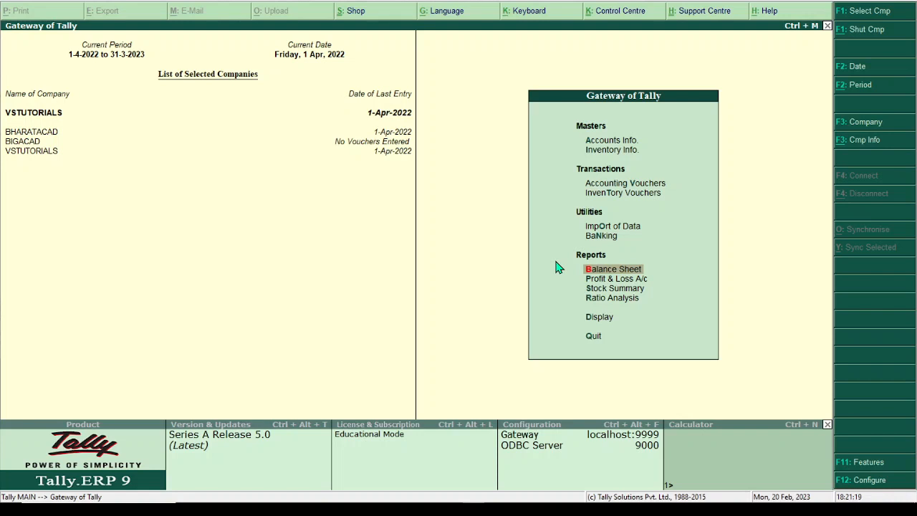
Start a sales voucher with reference 124 and Abcustomer as the party account
left_click(649, 184)
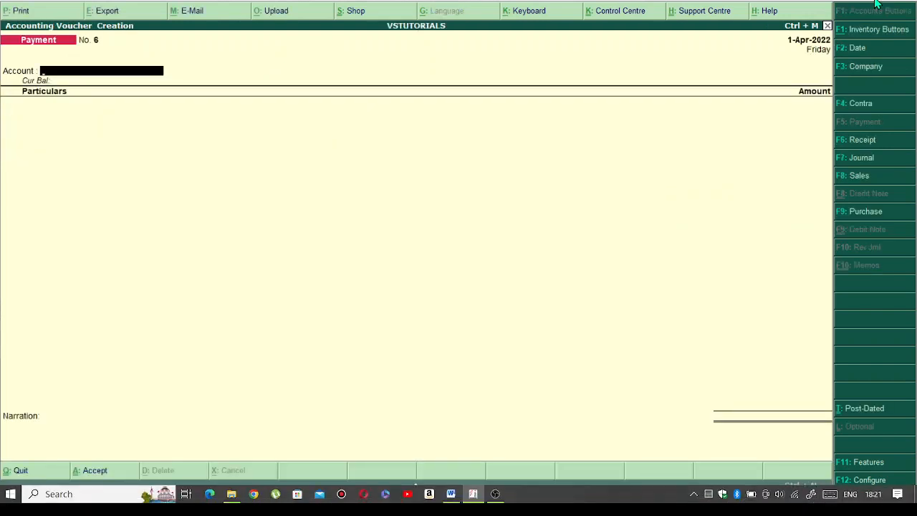
left_click(868, 174)
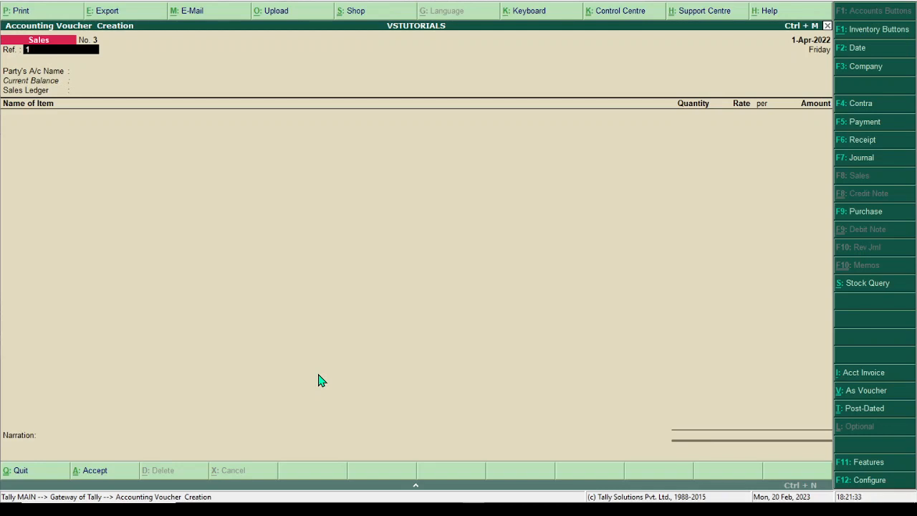
type("24")
key("Return")
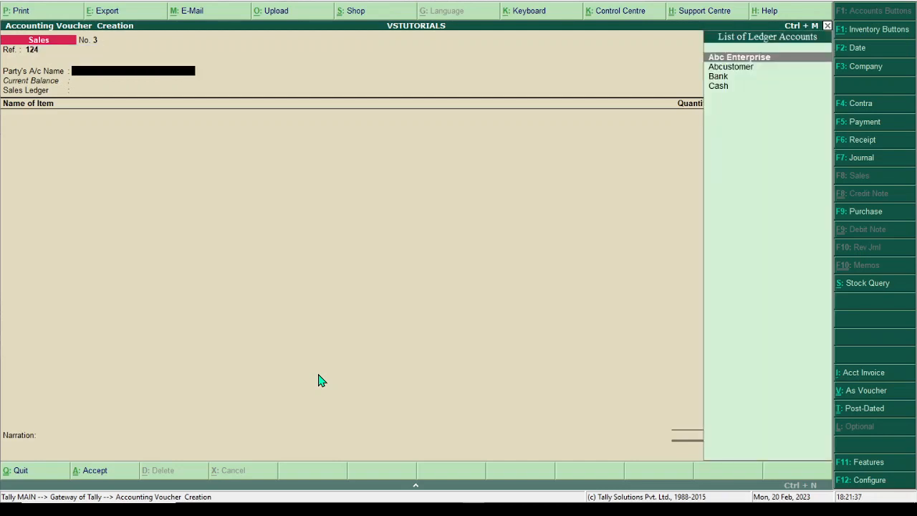
key("Down")
key("Return")
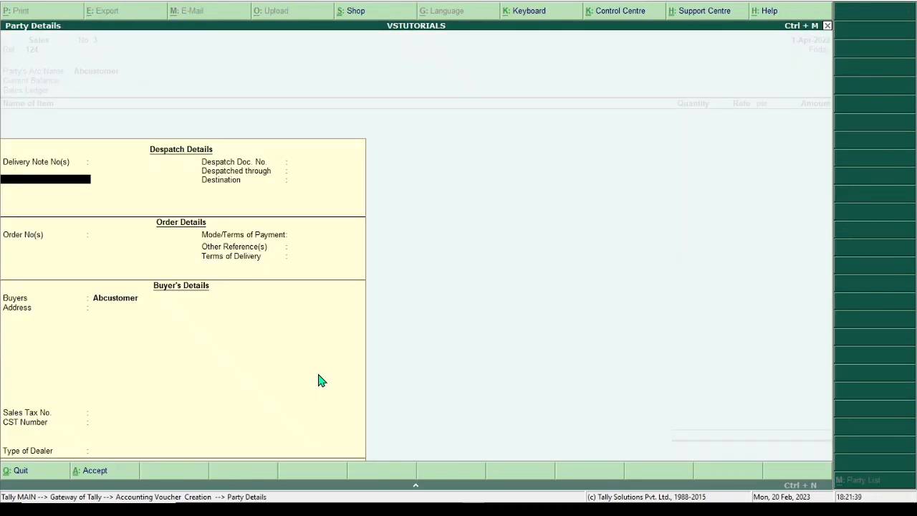
Accept Abcustomer's party details without additions and choose Sales as the sales ledger
key("Return")
key("Return")
key("Return")
key("Return")
key("Return")
key("Return")
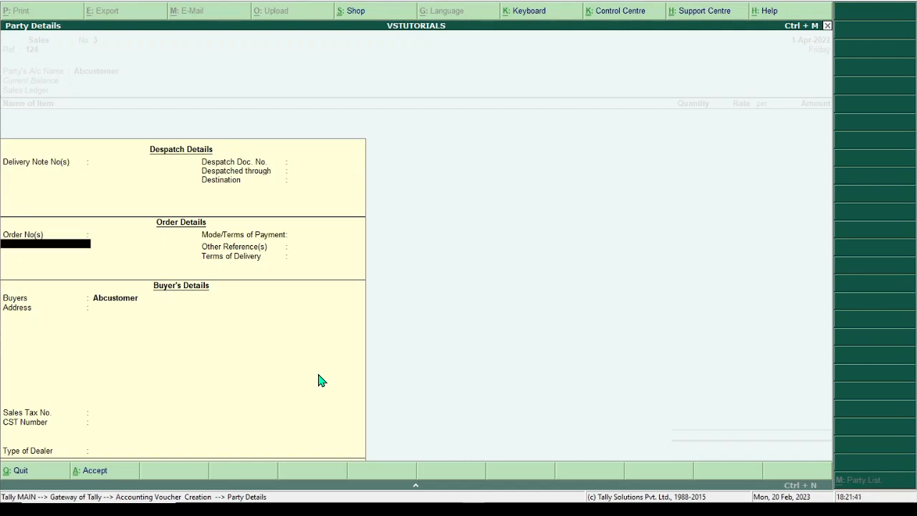
key("Return")
key("Return")
key("Return")
key("Return")
key("Return")
key("Return")
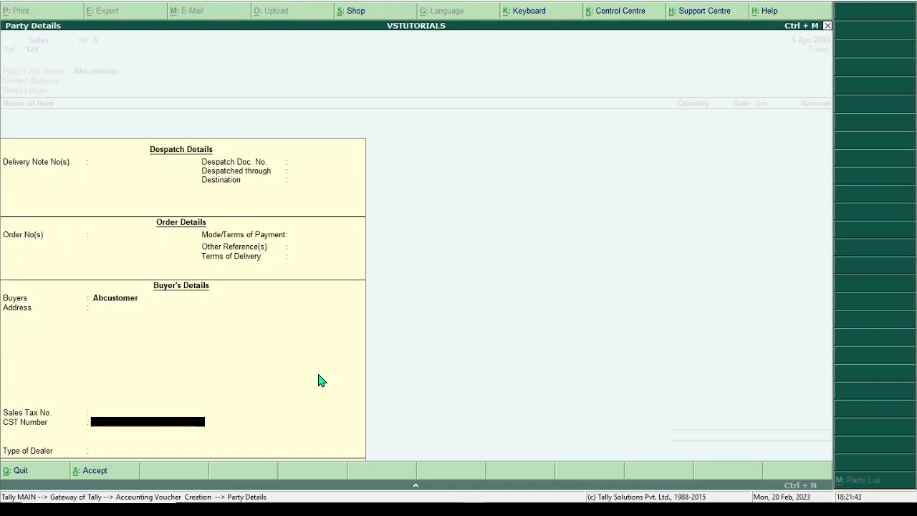
key("Return")
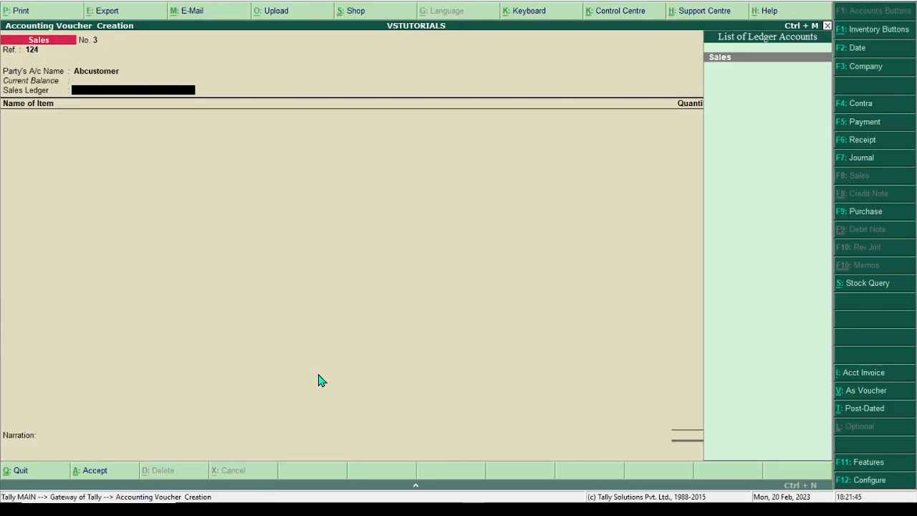
key("Return")
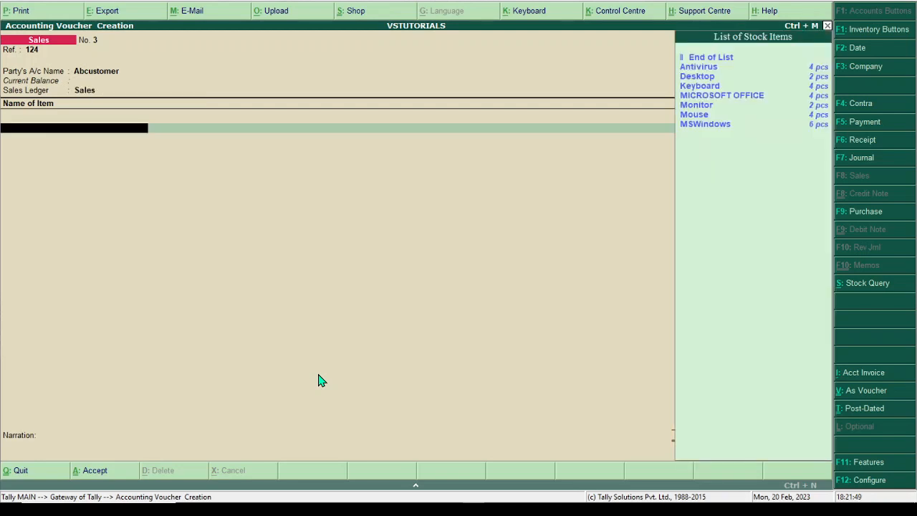
Add the Mouse item to the sales voucher with a quantity of 2 pcs at a rate of 200
key("Down")
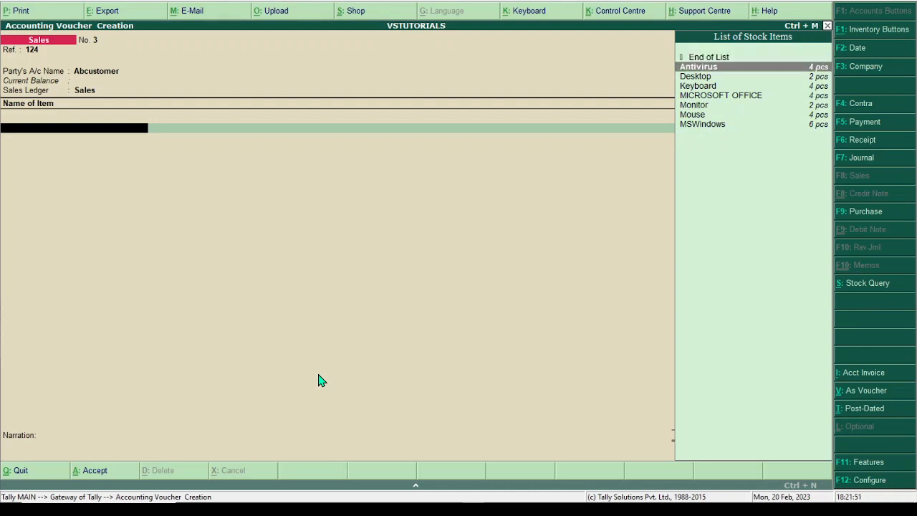
key("Down")
key("Down")
key("Down")
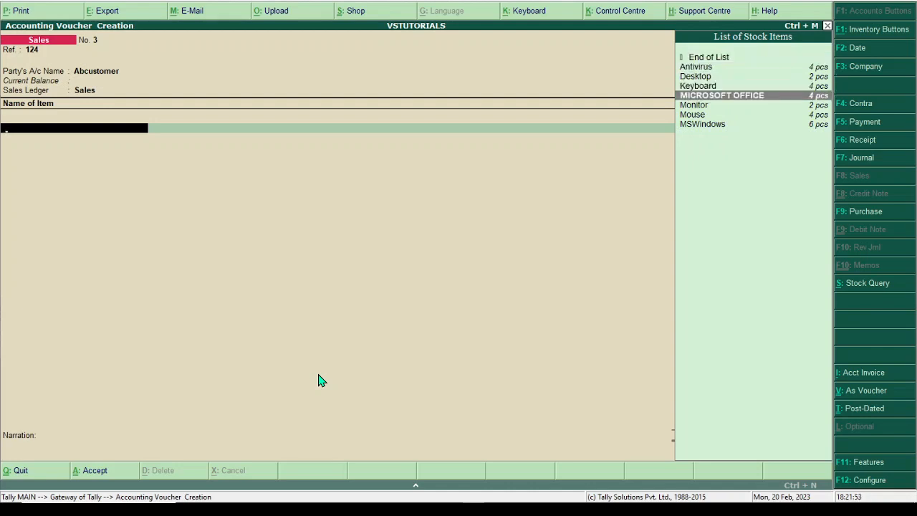
key("Down")
key("Down")
key("Down")
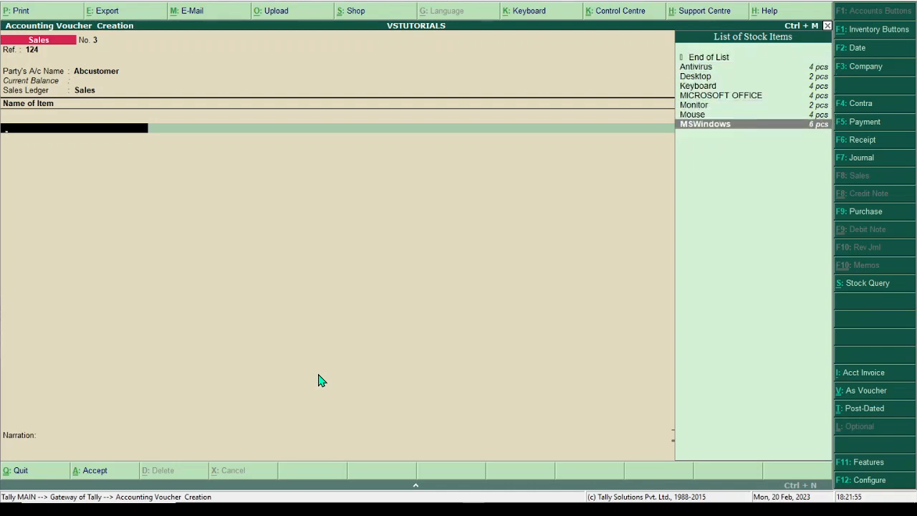
key("Up")
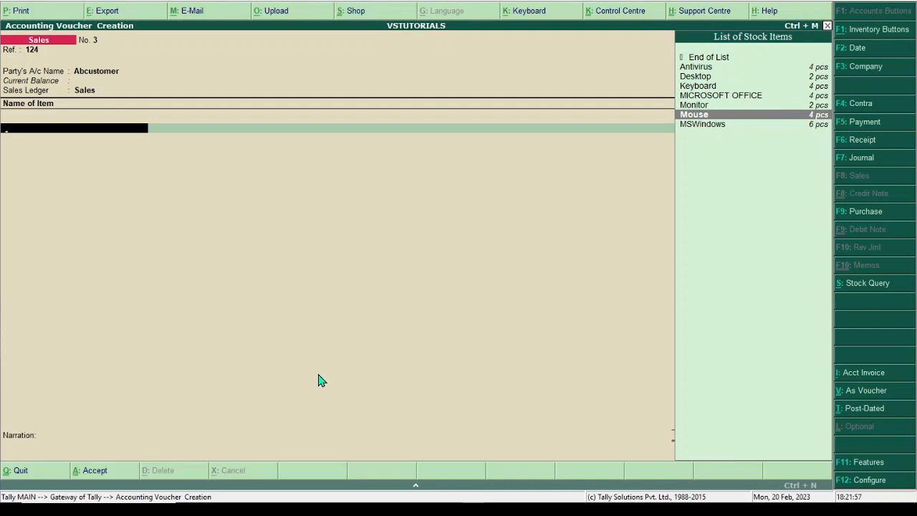
key("Return")
type("2")
key("Return")
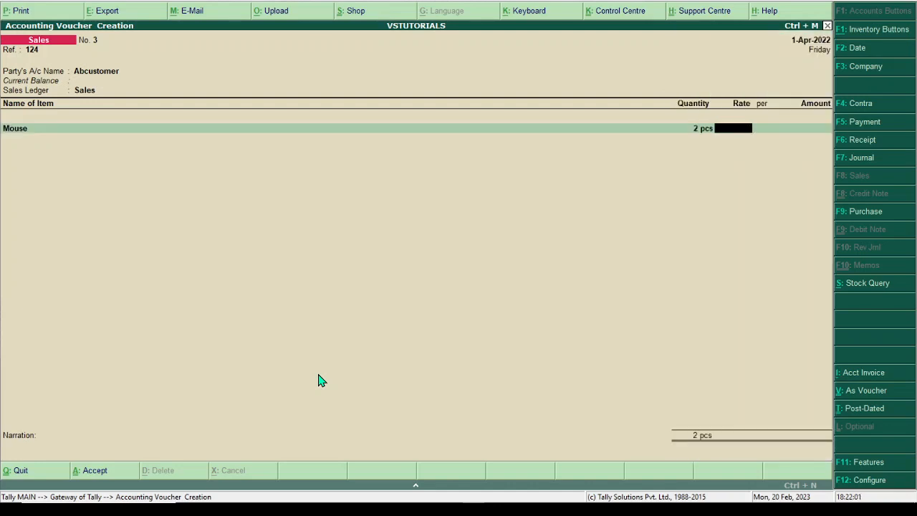
type("200")
key("Return")
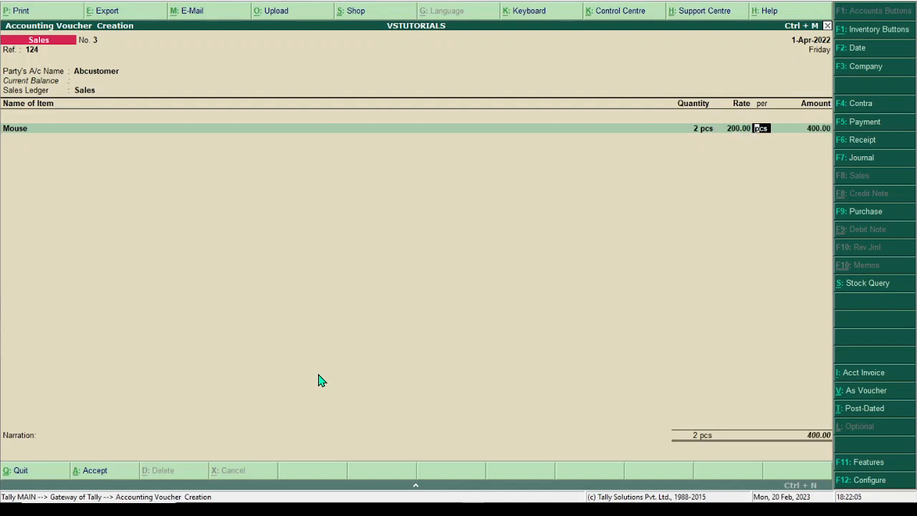
key("Return")
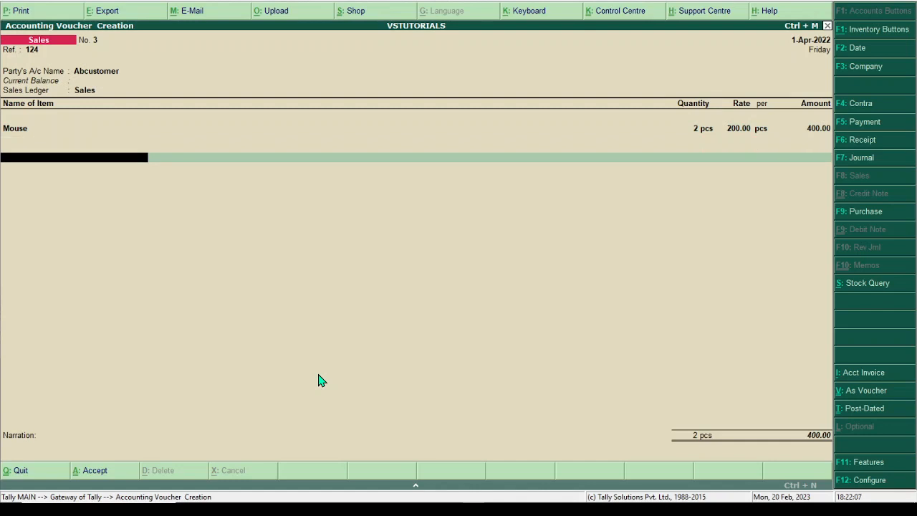
End the item list, save the sales voucher without a narration, and return to the Gateway of Tally
key("Return")
key("Return")
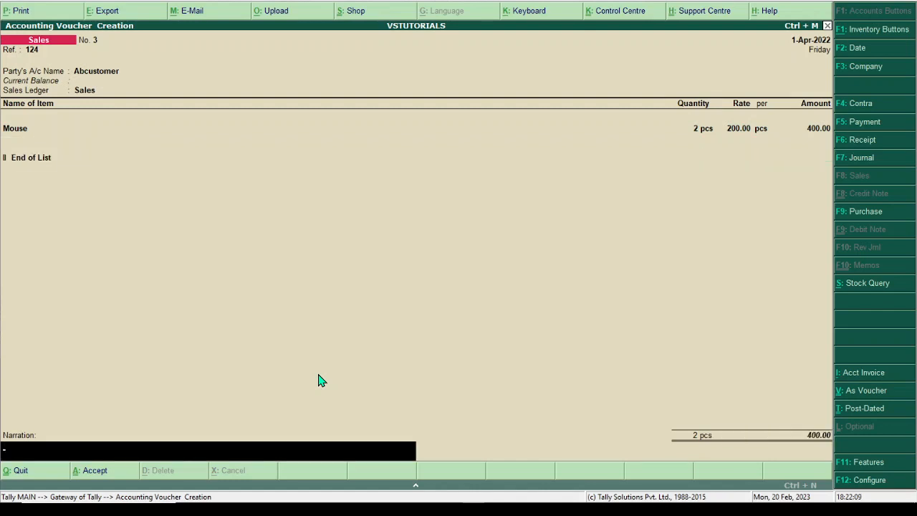
key("Return")
key("Return")
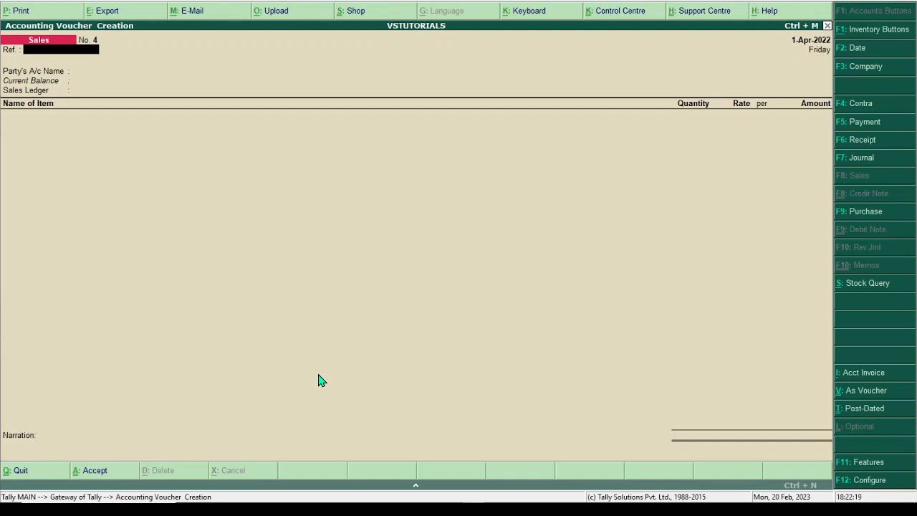
key("Escape")
key("Return")
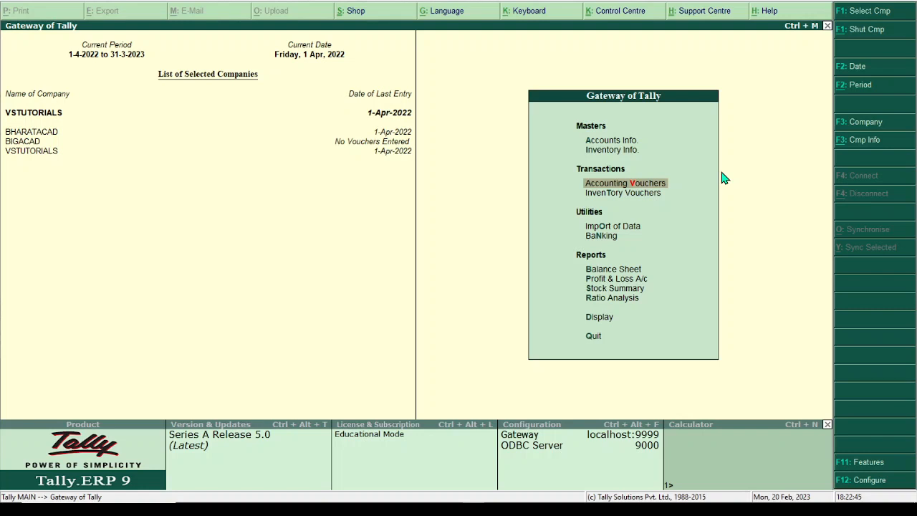
Examine the detailed Balance Sheet, drill into Sundry Debtors down to Abcustomer's monthly ledger summary, and return to the Gateway of Tally
left_click(640, 271)
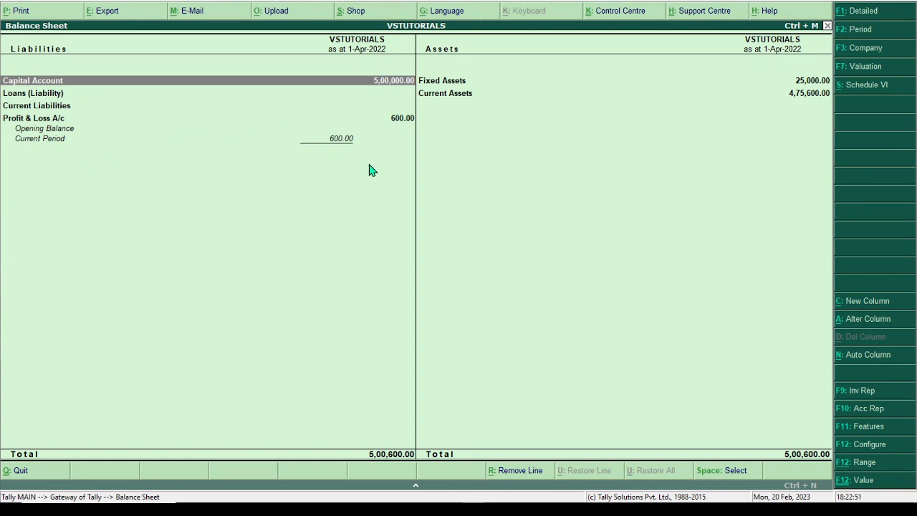
key("alt+f1")
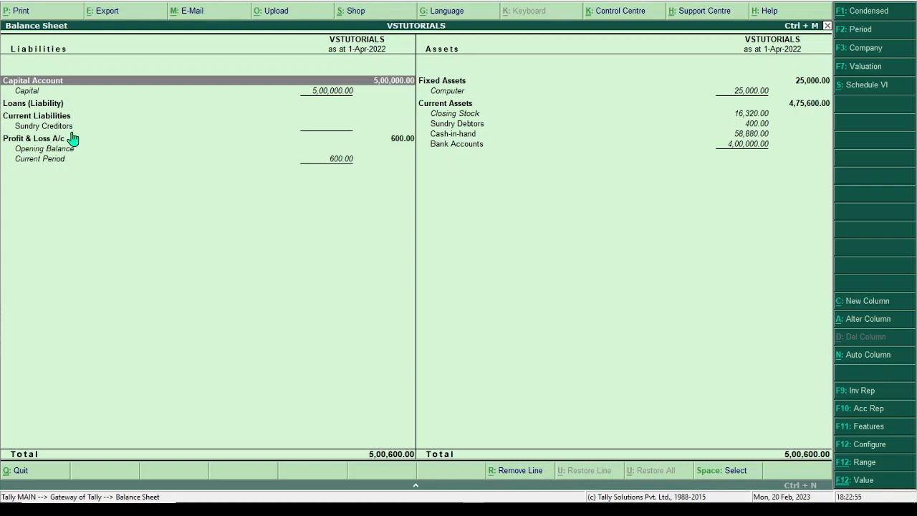
double_click(755, 125)
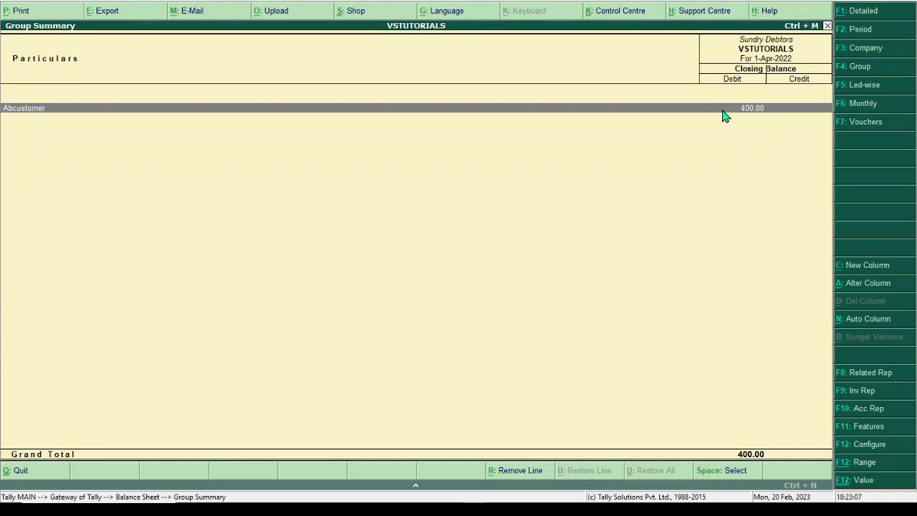
double_click(739, 109)
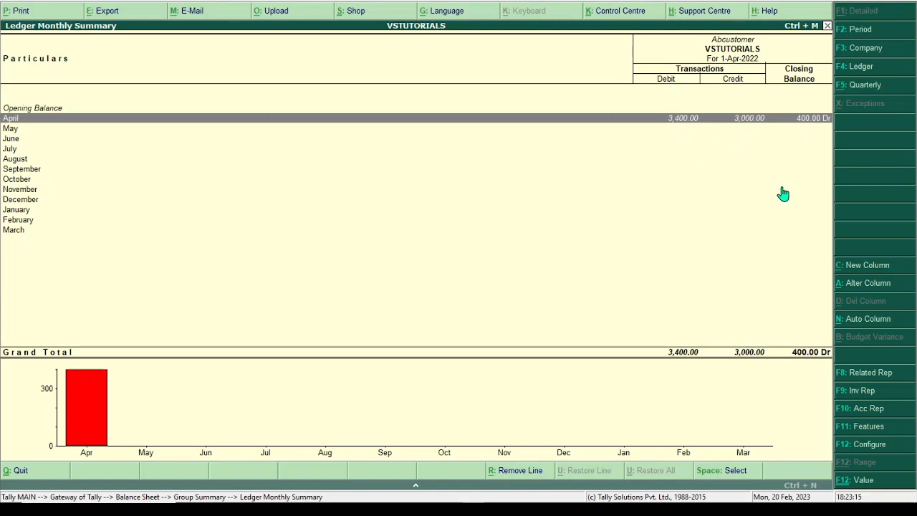
key("Escape")
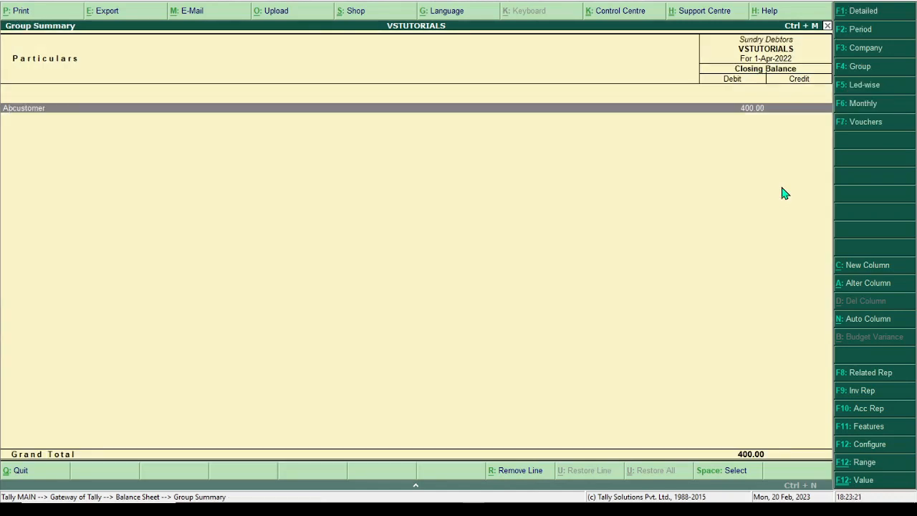
key("Escape")
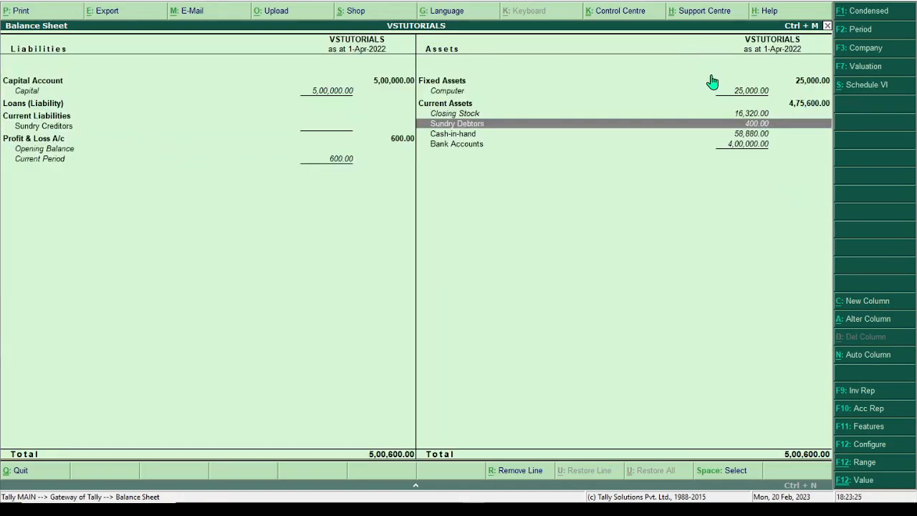
key("Escape")
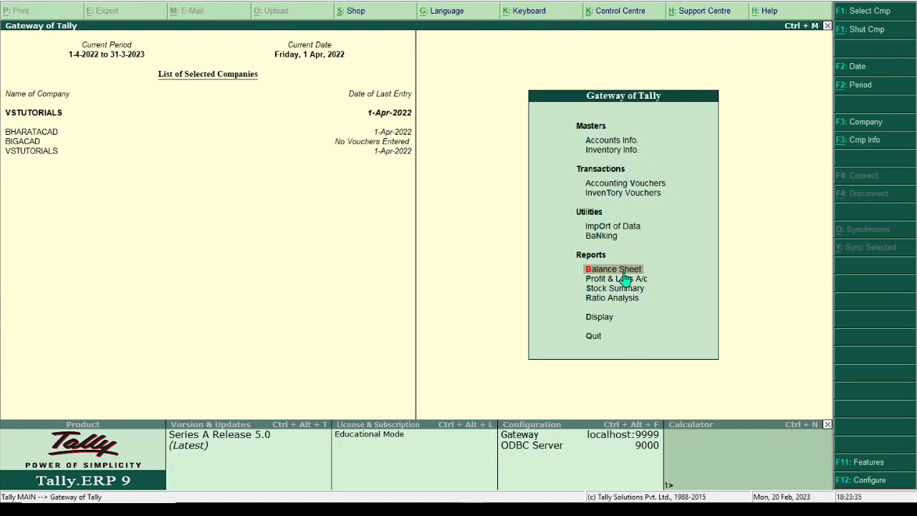
Open the Profit & Loss A/c from the Balance Sheet's Current Period figure to review the profit, and return to the Gateway of Tally
key("Return")
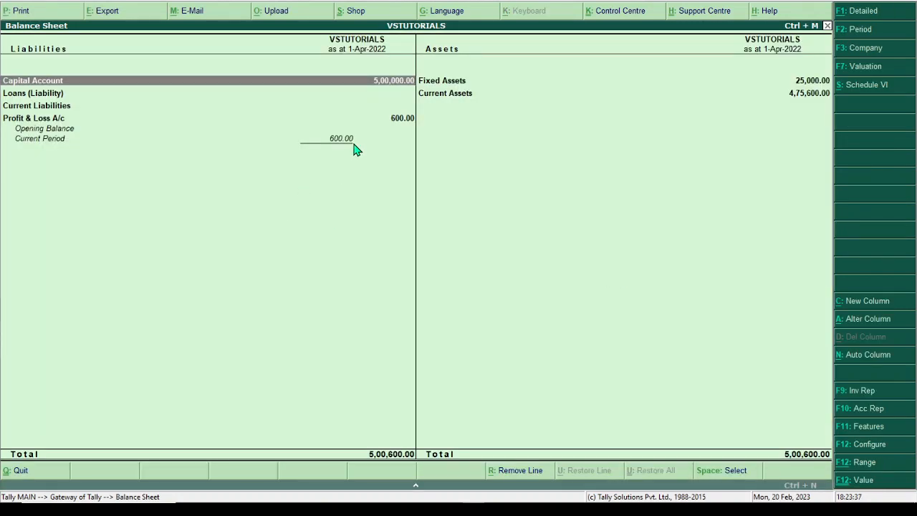
left_click(350, 140)
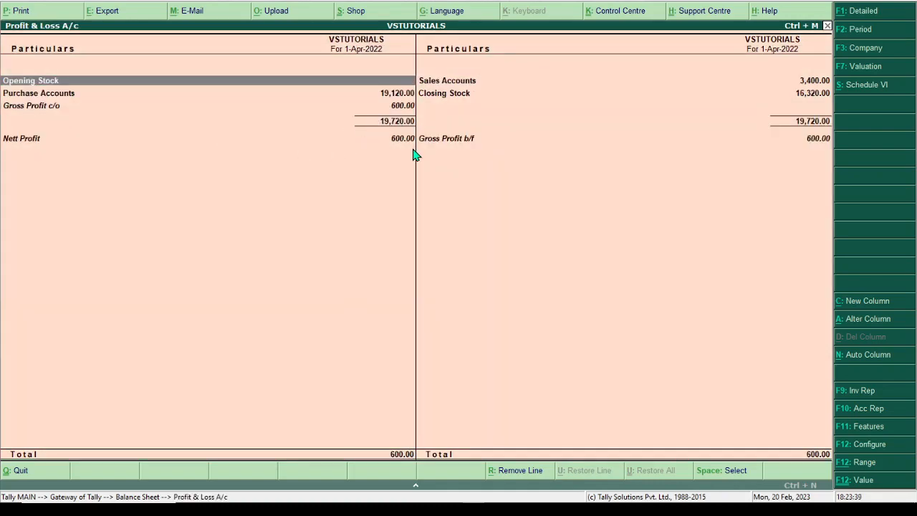
key("Escape")
key("Escape")
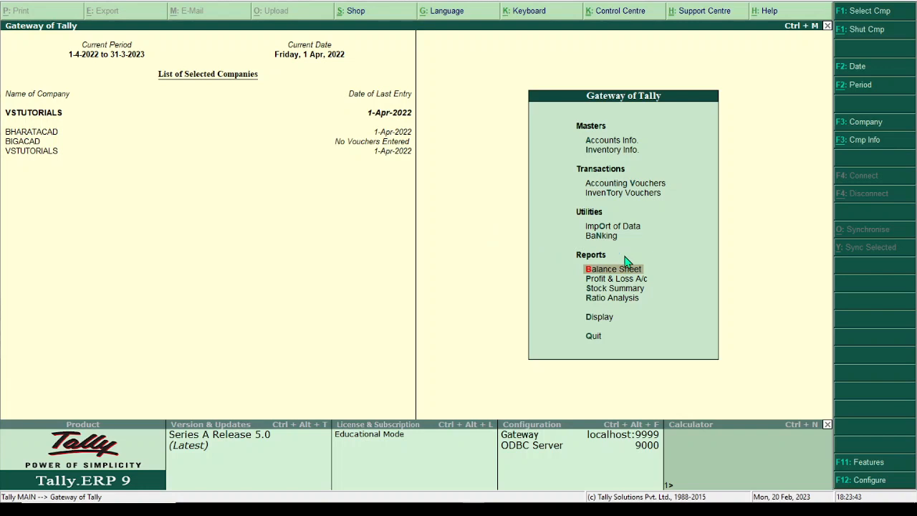
Start a receipt voucher with Cash as the account and Abcustomer as the credited ledger
left_click(646, 186)
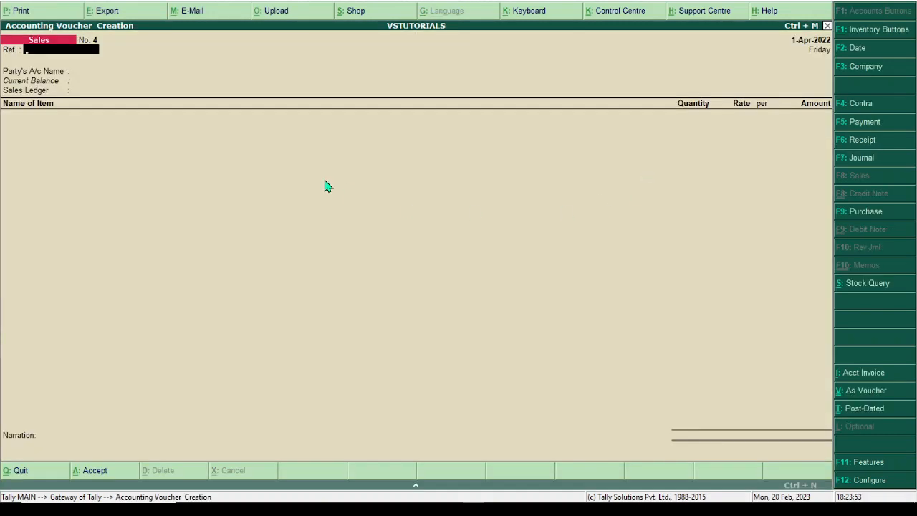
left_click(874, 140)
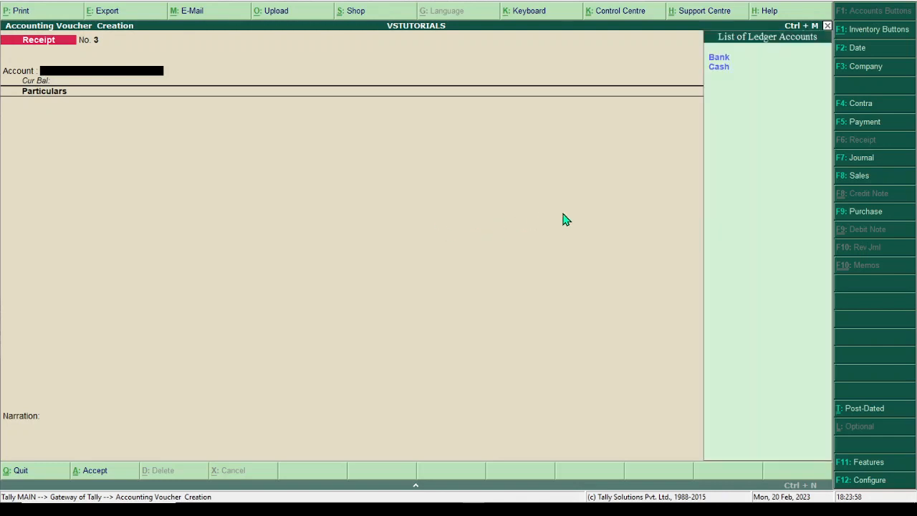
left_click(717, 68)
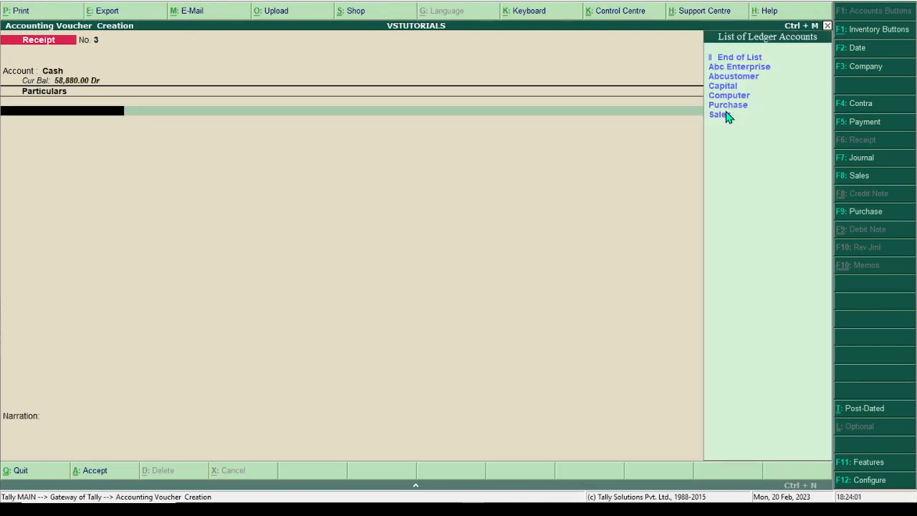
left_click(737, 78)
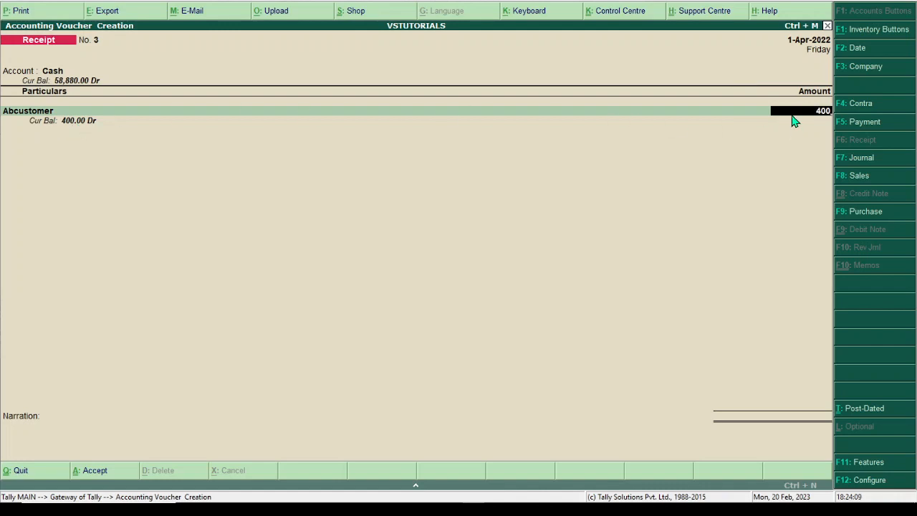
Set the receipt amount to 400, save the voucher without a narration, and return to the Gateway of Tally
type("400")
key("Return")
key("Return")
key("Return")
key("Return")
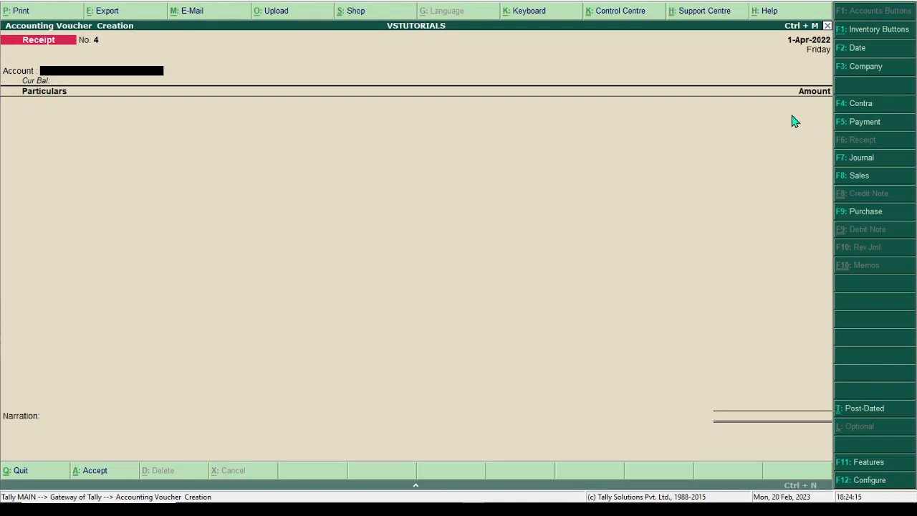
key("Escape")
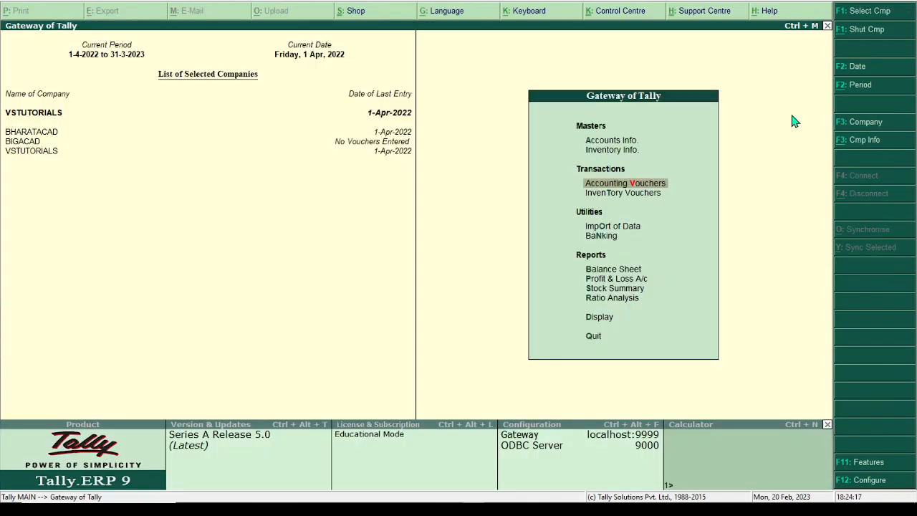
Check the Sundry Debtors group in the detailed Balance Sheet after the receipt, and return to the Gateway of Tally
left_click(622, 270)
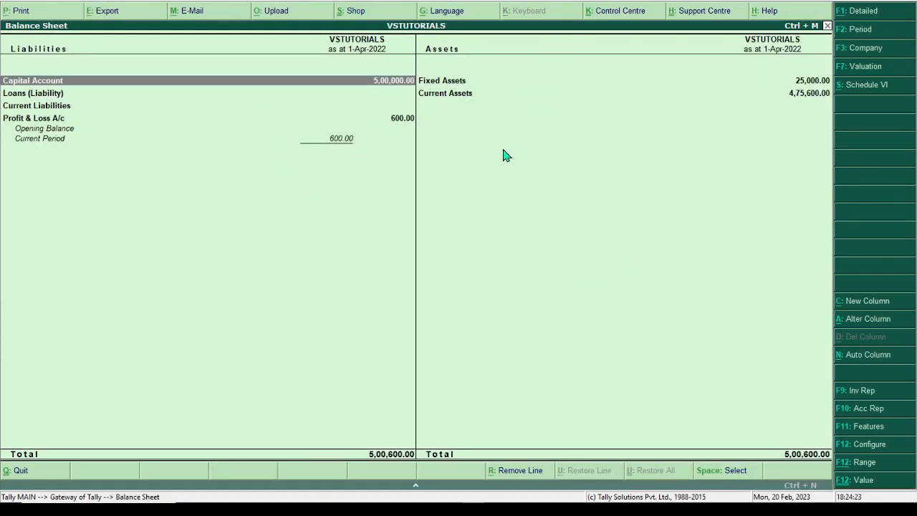
key("alt+F1")
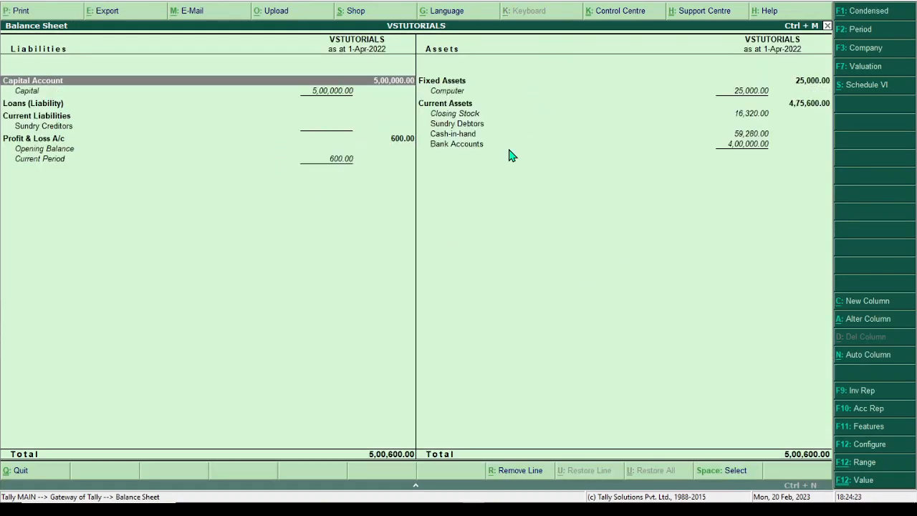
double_click(463, 125)
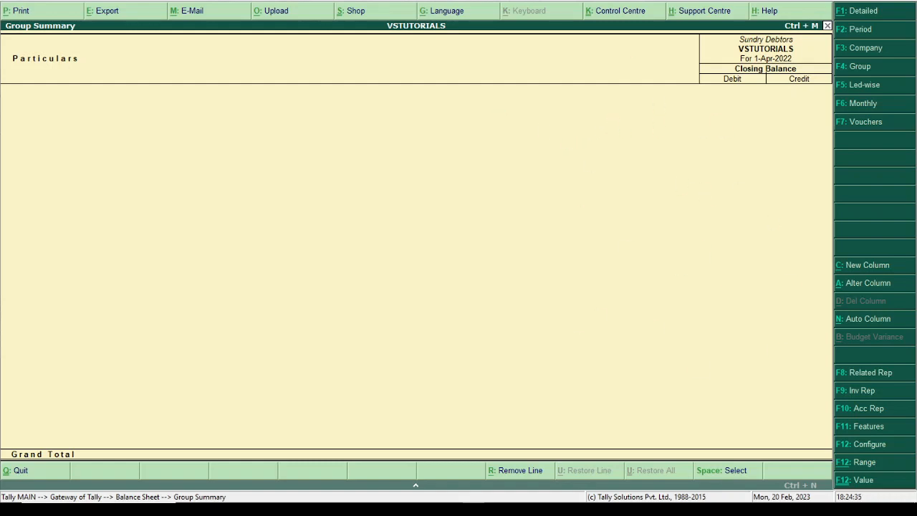
key("Escape")
key("Escape")
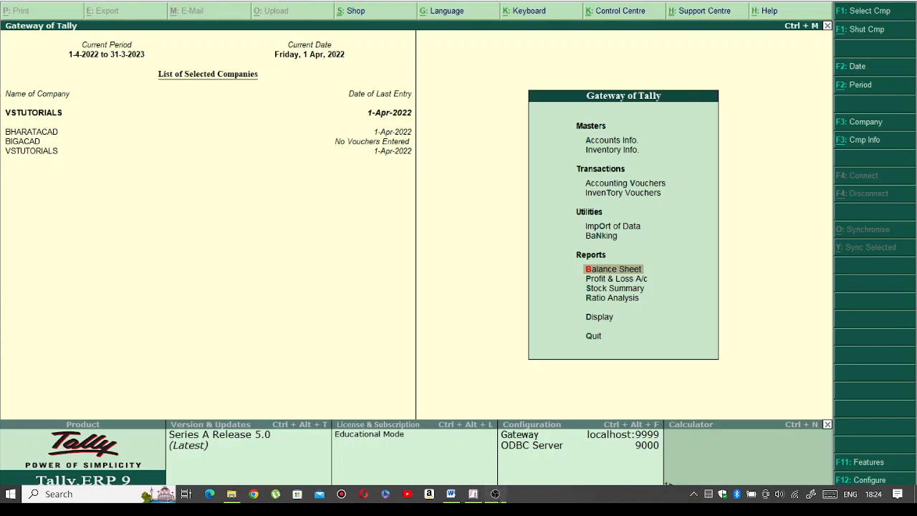
left_click(495, 494)
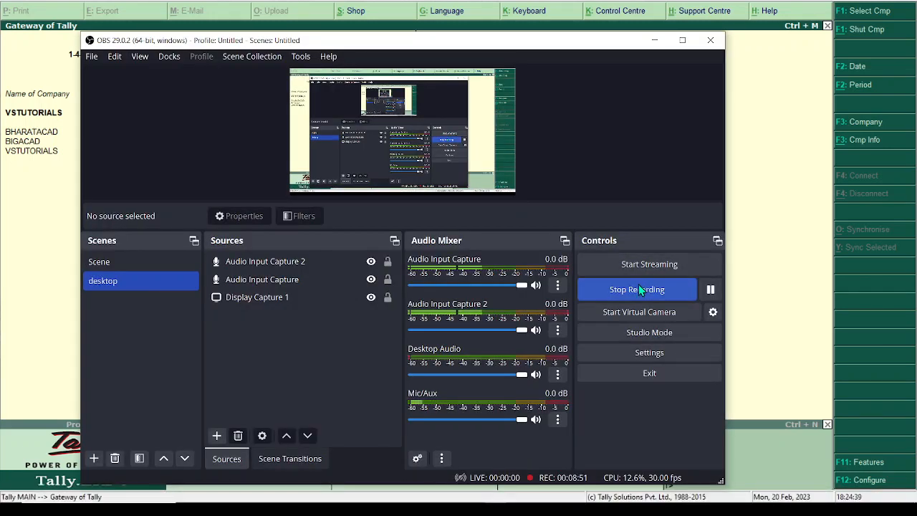